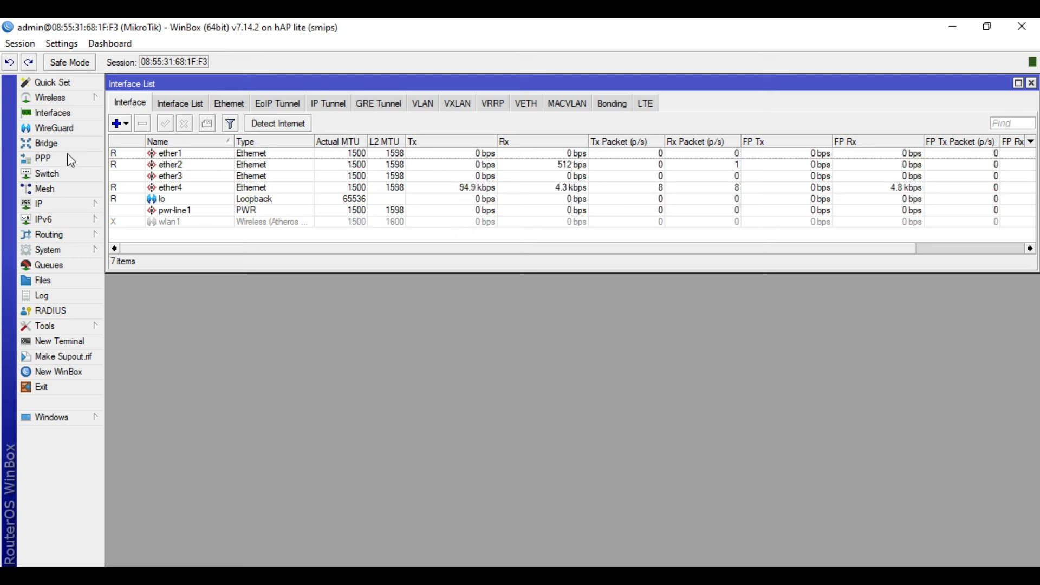
pyautogui.click(320, 575)
# Rename interface ether1 to ether1-ISP1.
pyautogui.doubleClick(222, 154)
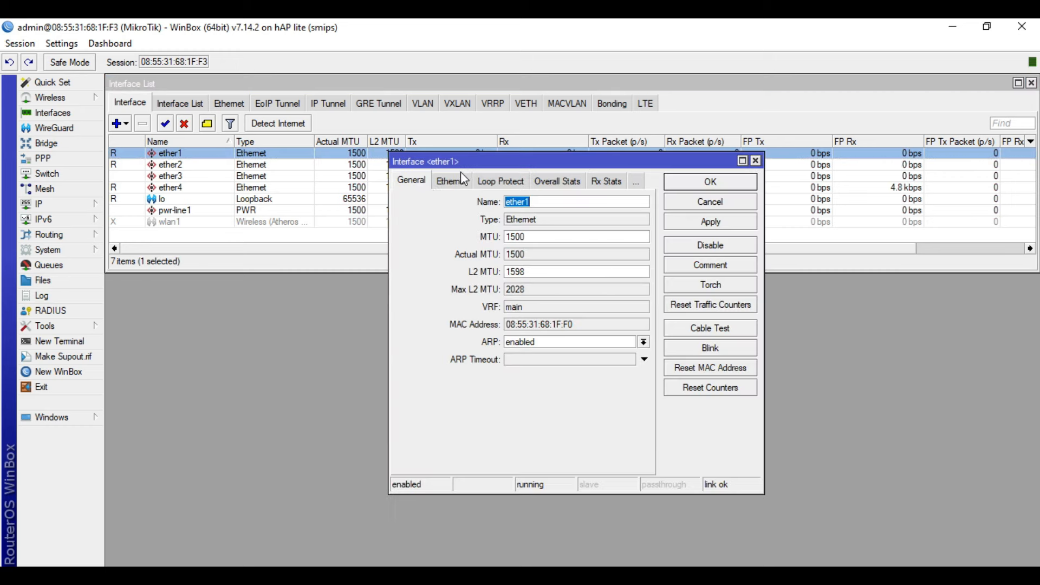
pyautogui.write('-ISP1')
pyautogui.click(710, 182)
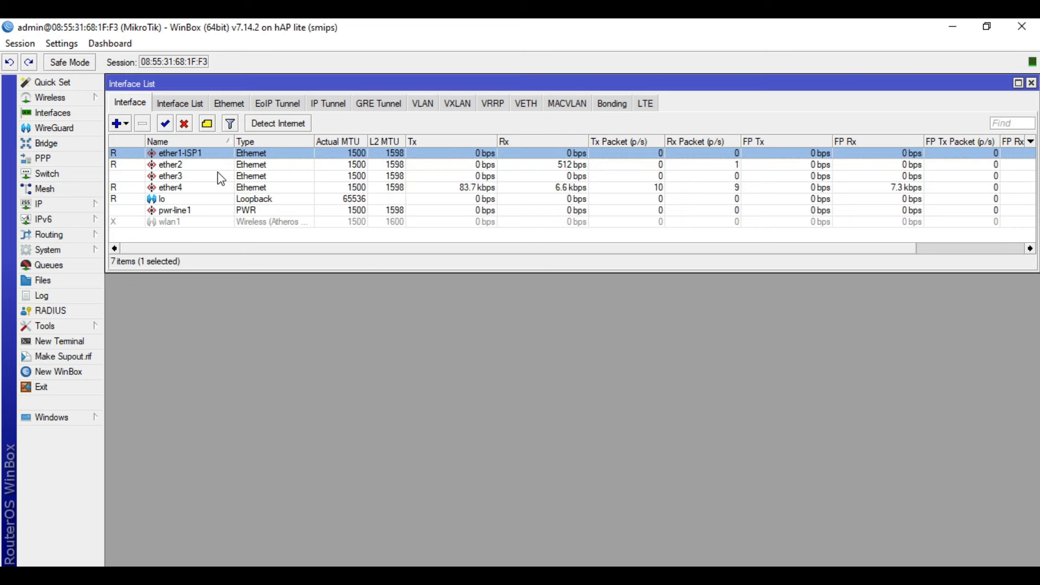
# Rename interface ether2 to ether2-ISP2.
pyautogui.doubleClick(220, 165)
pyautogui.click(549, 202)
pyautogui.write('-ISP2')
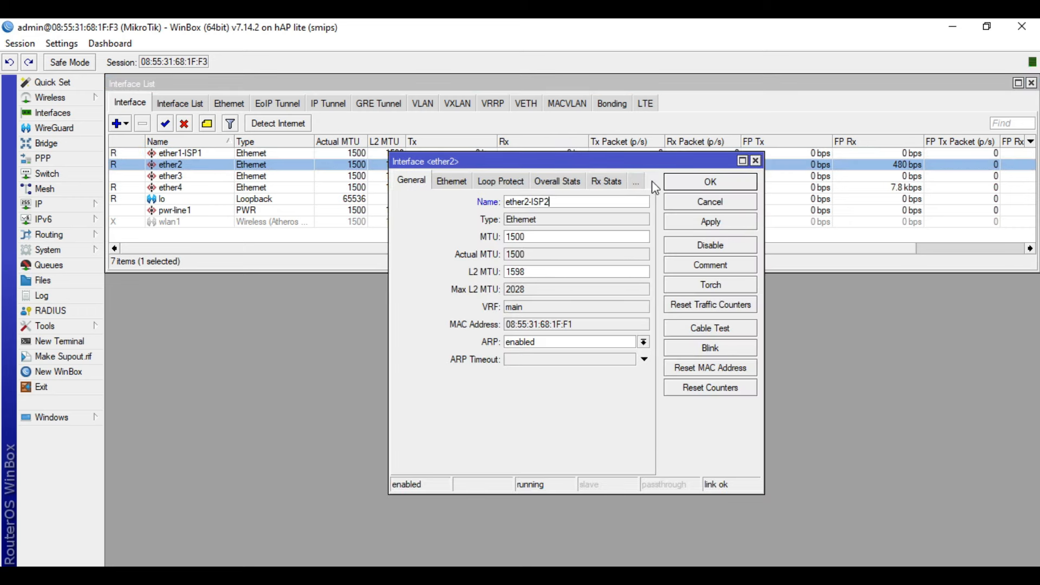
pyautogui.click(696, 183)
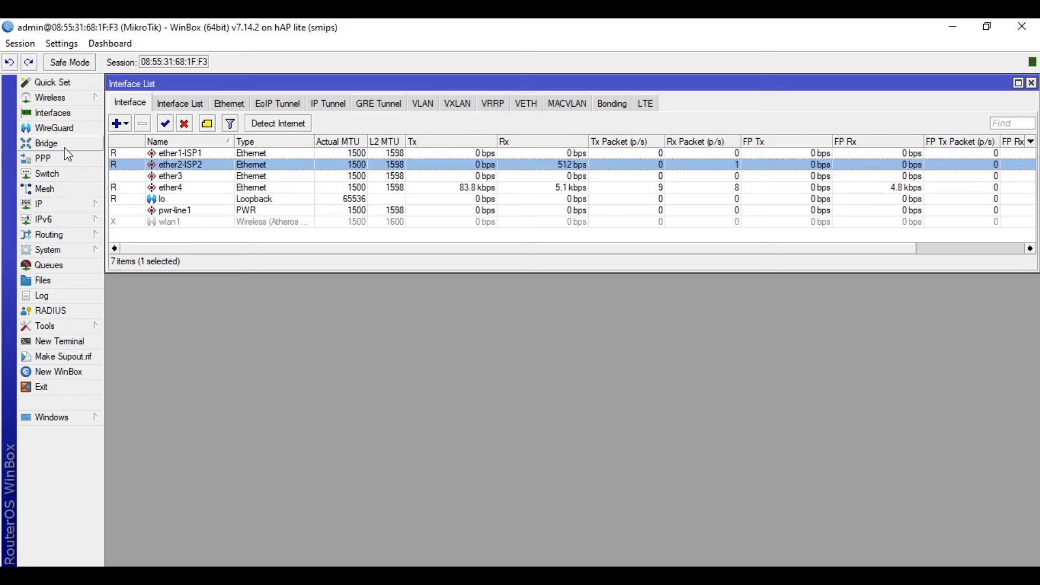
pyautogui.click(65, 206)
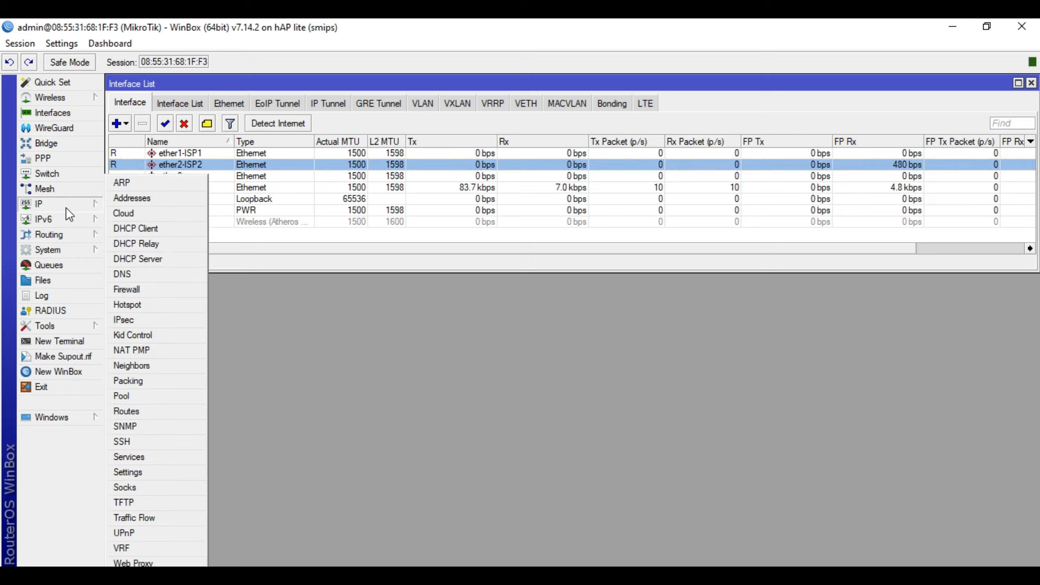
# Create a new PPPoE client named ether1-pppoe running over ether1-ISP1.
pyautogui.click(42, 159)
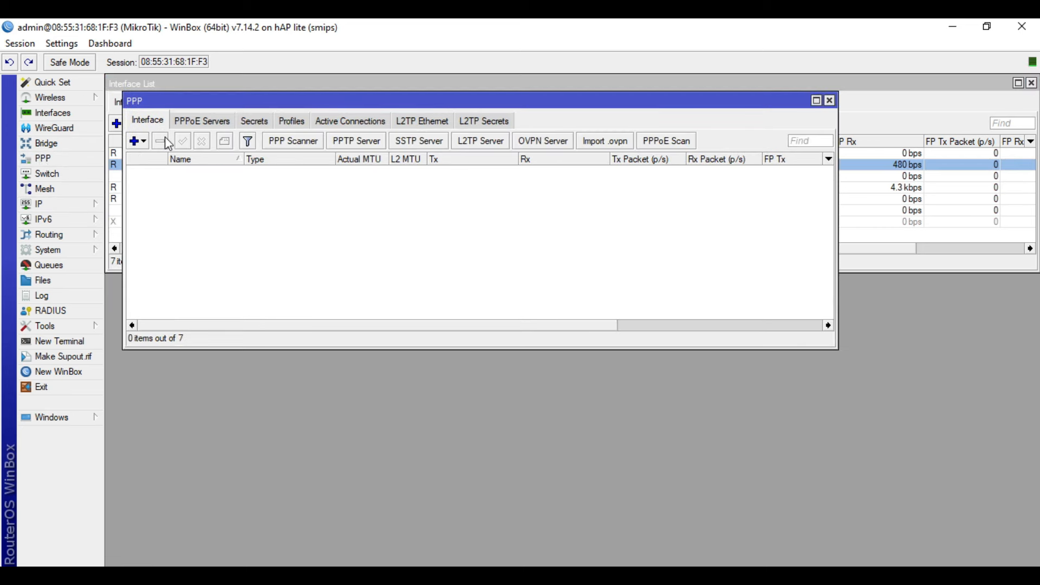
pyautogui.click(146, 144)
pyautogui.click(191, 347)
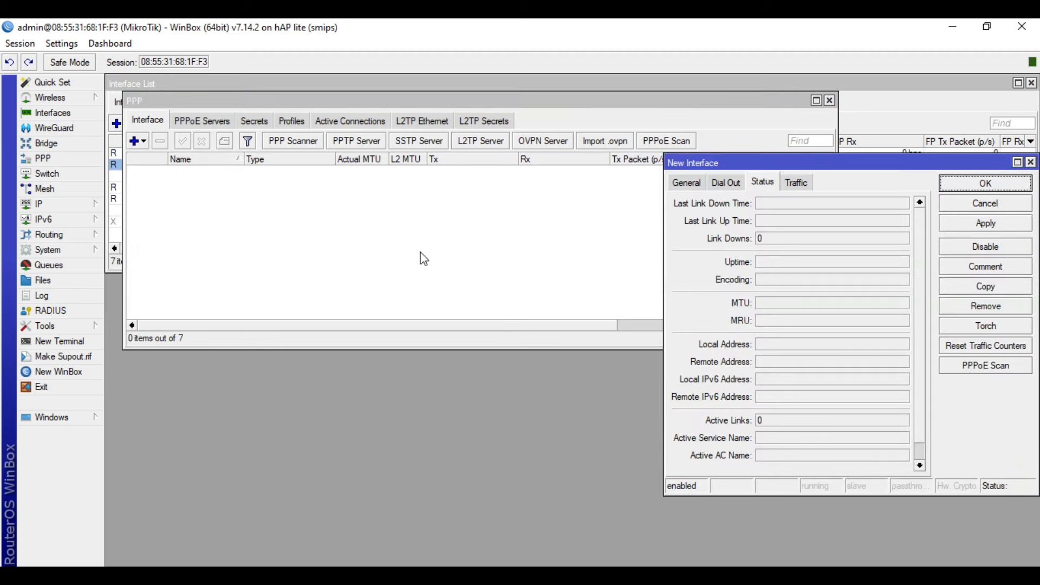
pyautogui.click(694, 184)
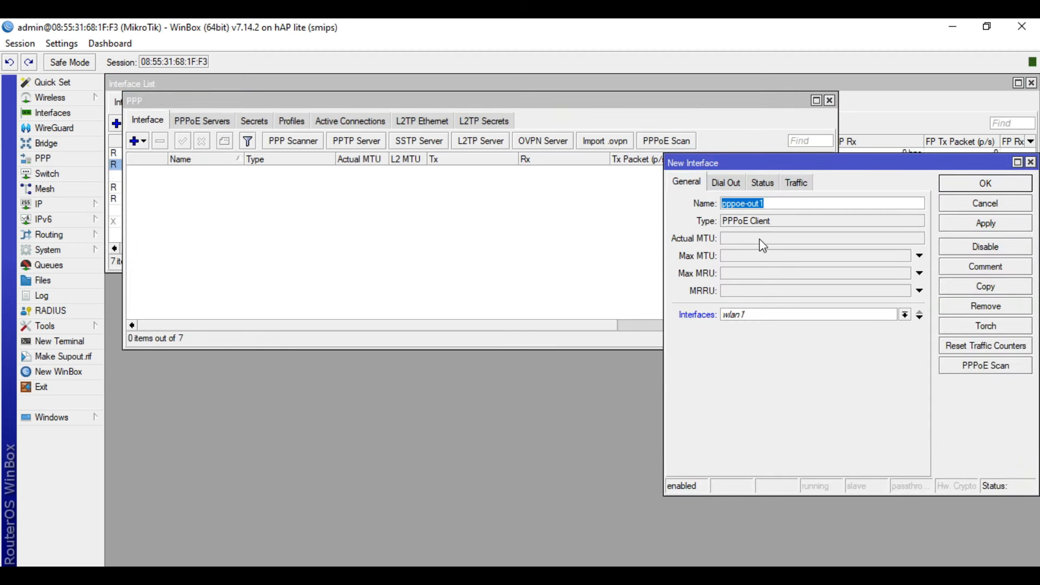
pyautogui.write('ether1-pppoe')
pyautogui.click(764, 315)
pyautogui.click(766, 320)
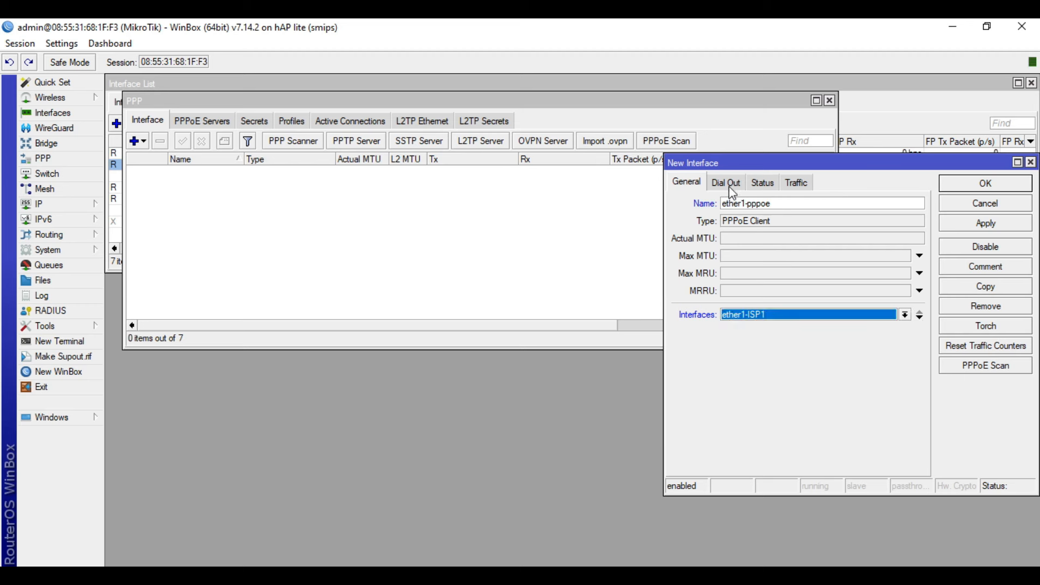
# Enter the PPPoE user name and password, disable Add Default Route, and save the client.
pyautogui.click(733, 194)
pyautogui.click(793, 264)
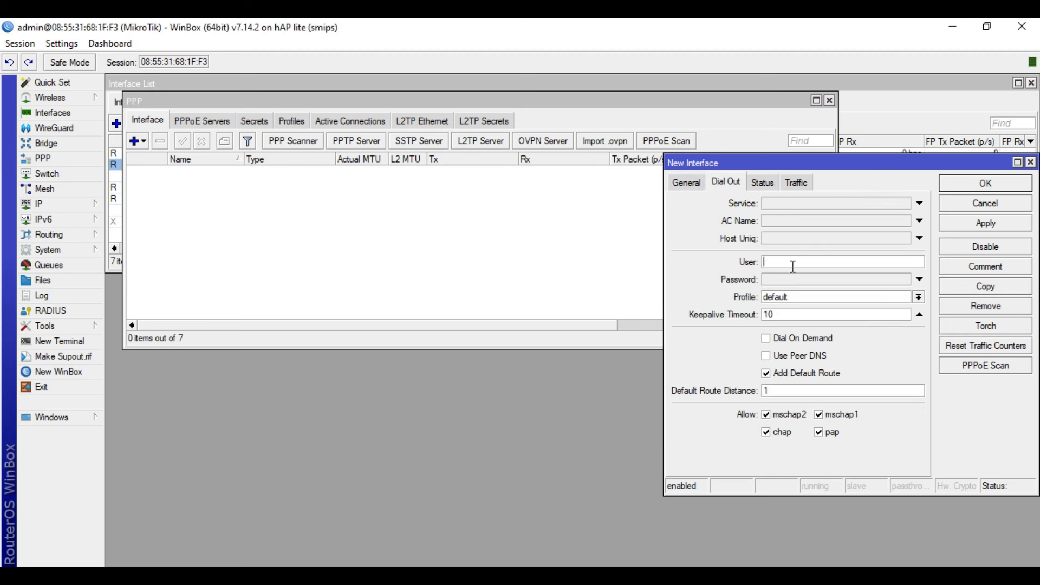
pyautogui.click(792, 277)
pyautogui.write('123')
pyautogui.doubleClick(795, 280)
pyautogui.write('1234')
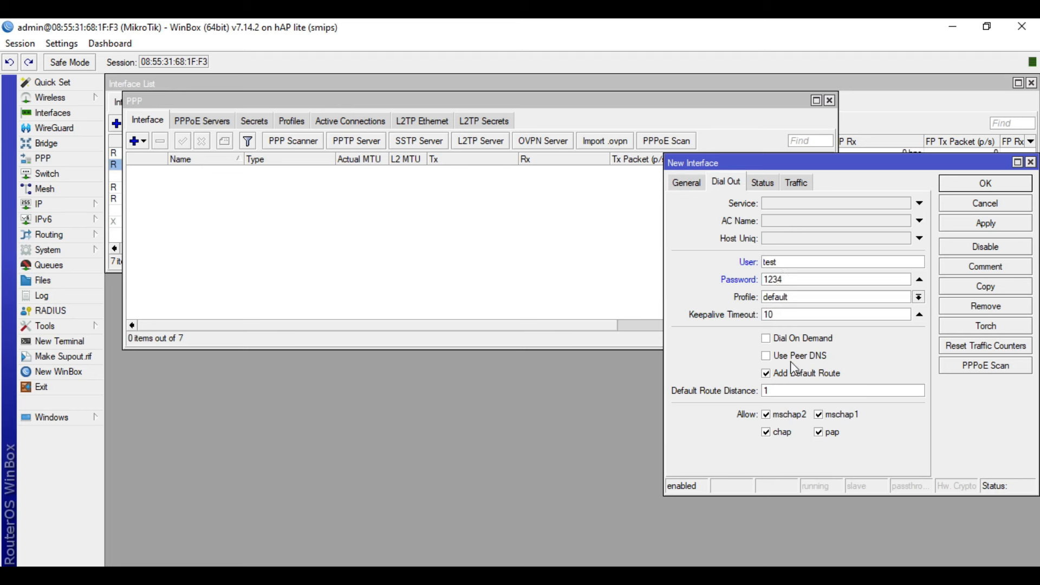
pyautogui.click(794, 375)
pyautogui.click(984, 224)
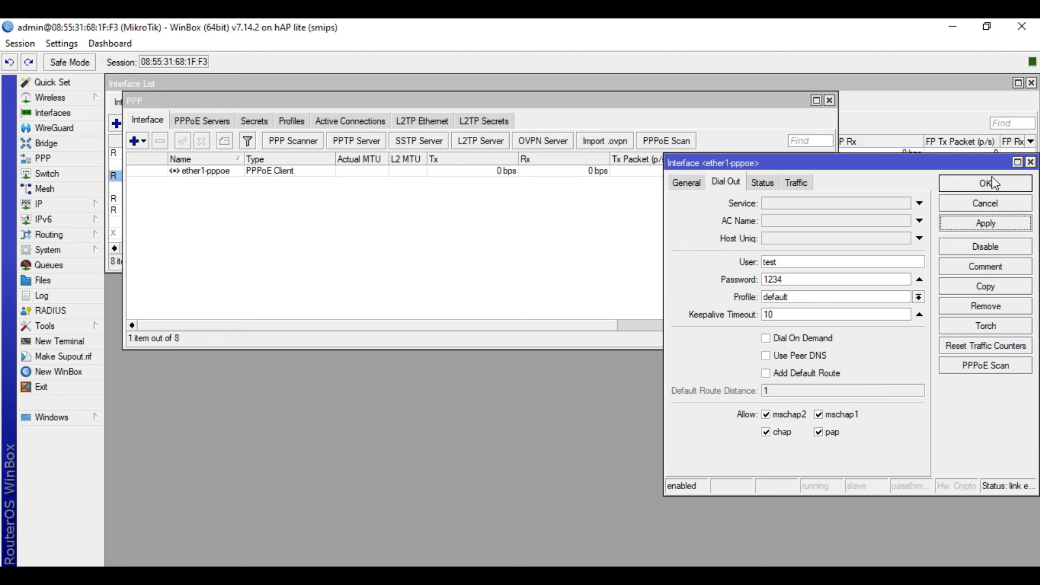
pyautogui.click(984, 183)
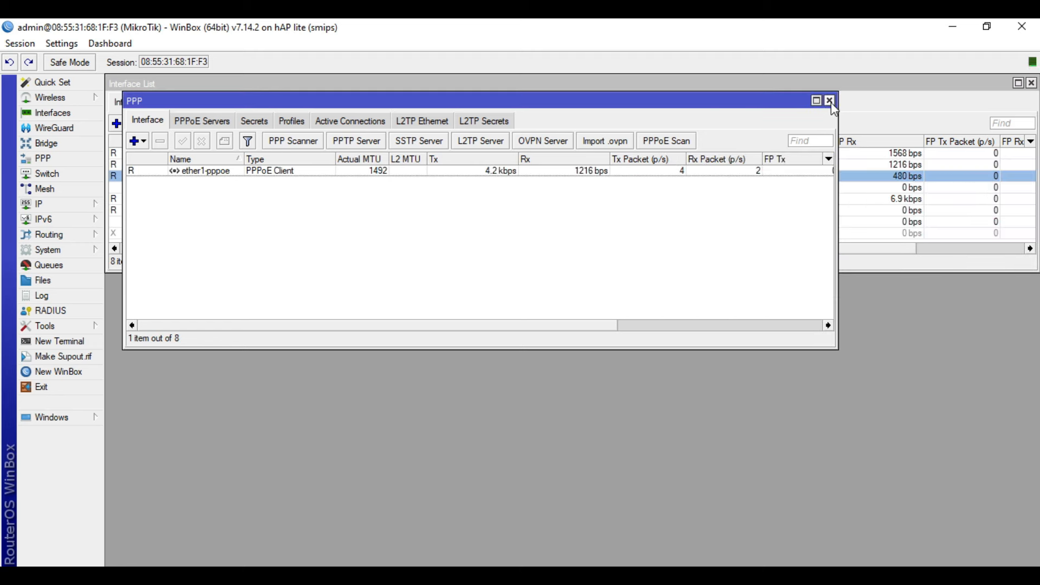
pyautogui.click(829, 100)
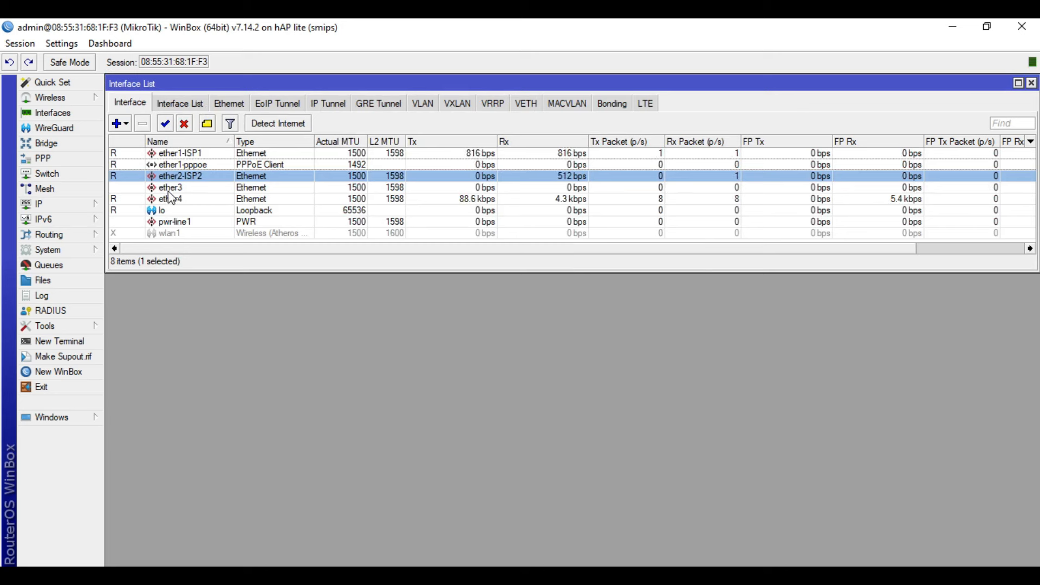
# Add a DHCP client with no default route and peer DNS and NTP turned off.
pyautogui.click(71, 204)
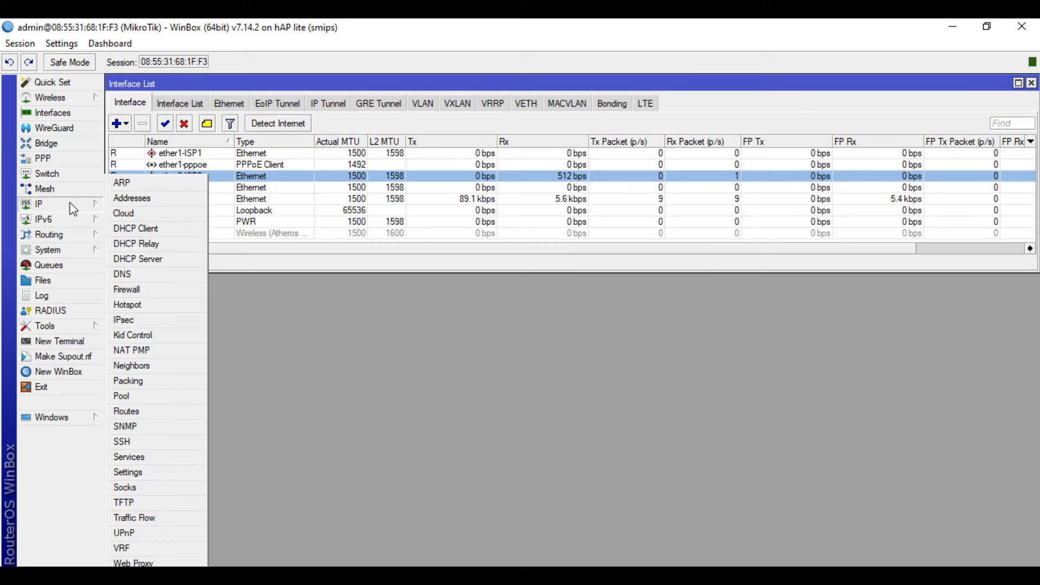
pyautogui.click(153, 230)
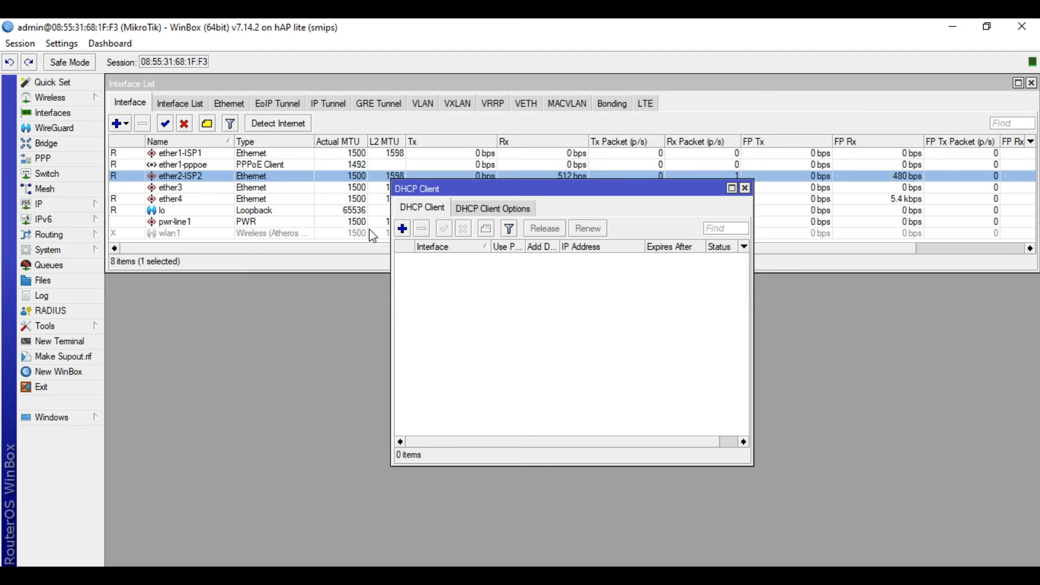
pyautogui.click(402, 229)
pyautogui.click(589, 252)
pyautogui.click(576, 283)
pyautogui.click(574, 311)
pyautogui.click(560, 322)
pyautogui.click(553, 288)
pyautogui.click(552, 270)
pyautogui.click(679, 275)
pyautogui.click(684, 237)
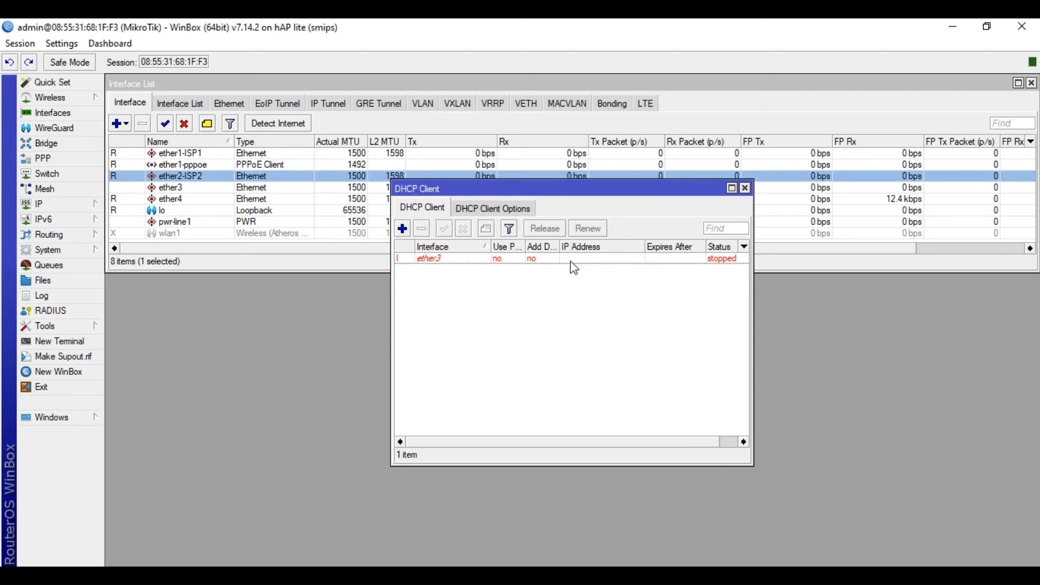
# Move the DHCP client to interface ether2-ISP2, which binds 192.168.255.253/24.
pyautogui.doubleClick(675, 258)
pyautogui.click(567, 254)
pyautogui.click(547, 281)
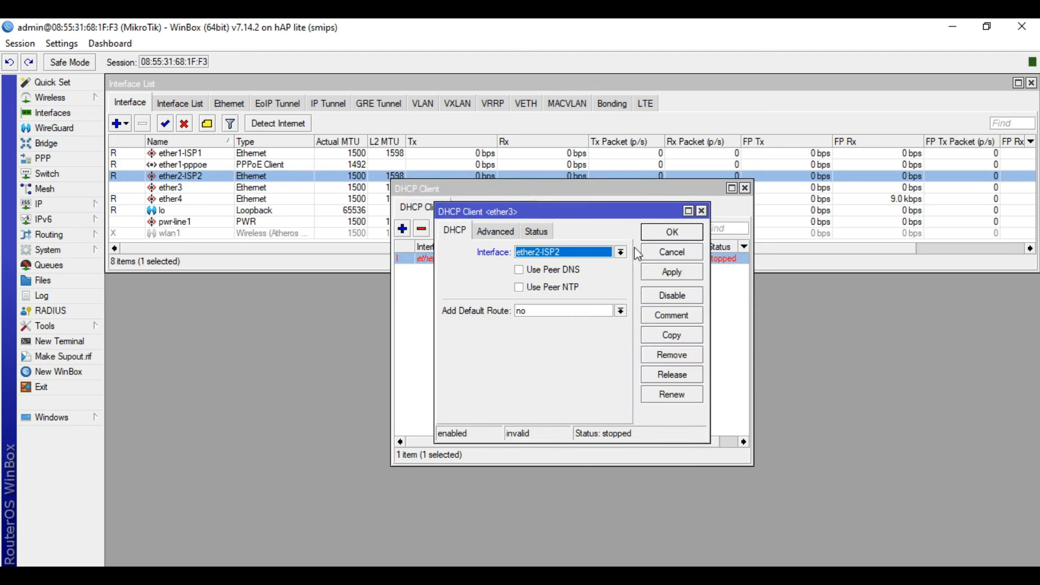
pyautogui.click(655, 237)
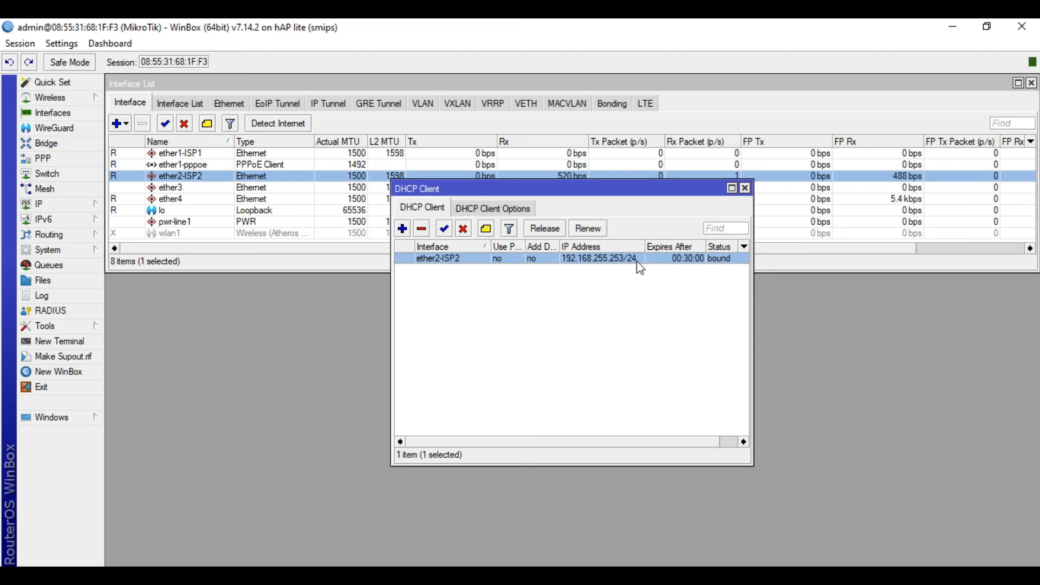
pyautogui.click(745, 188)
# Create a new bridge named bridge-lan.
pyautogui.click(41, 143)
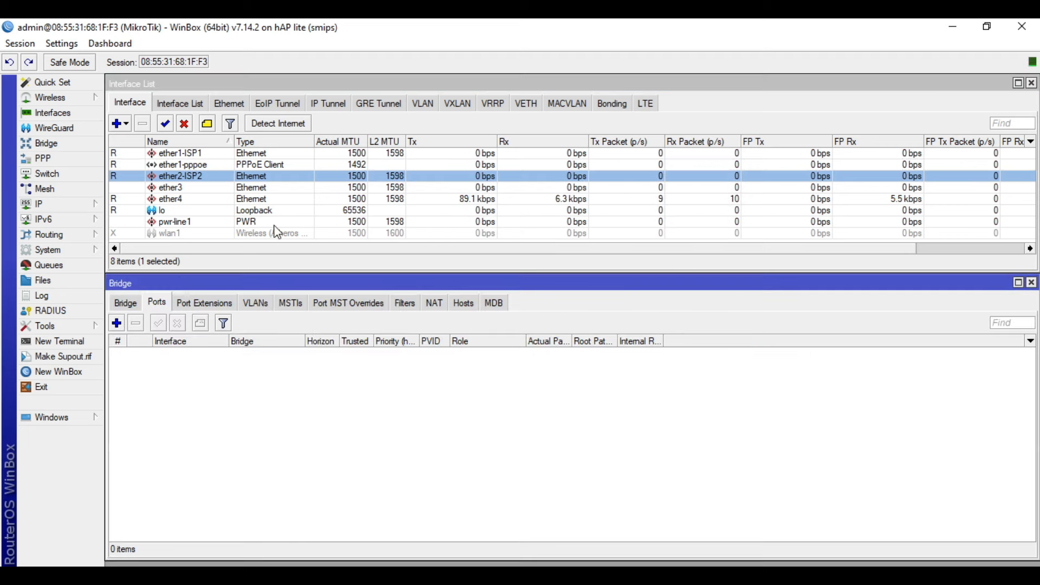
pyautogui.click(125, 303)
pyautogui.click(115, 323)
pyautogui.press('Right')
pyautogui.write('-')
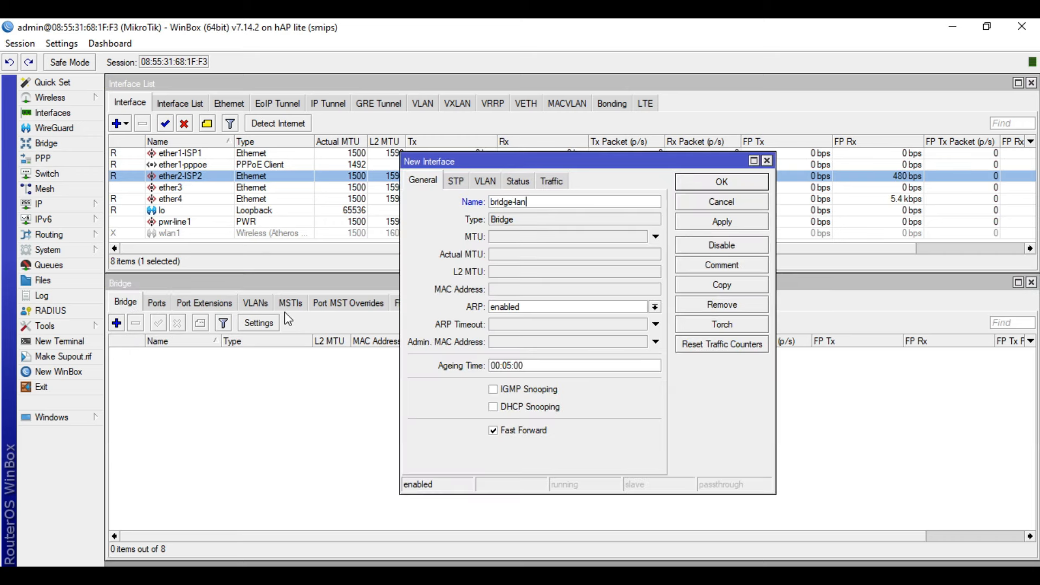
pyautogui.click(721, 181)
# Add ether3 and ether4 as ports of bridge-lan.
pyautogui.click(158, 303)
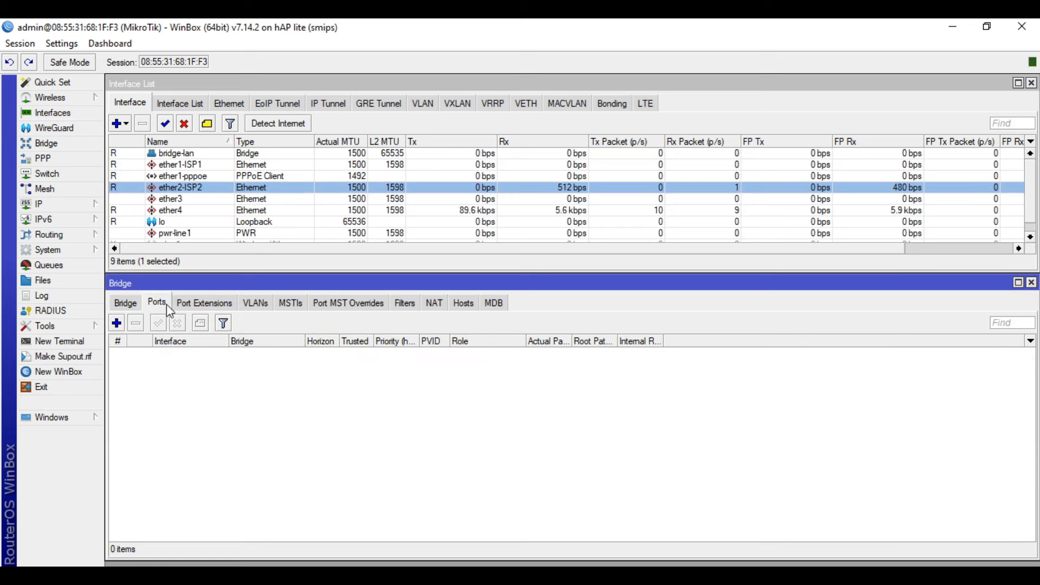
pyautogui.click(116, 323)
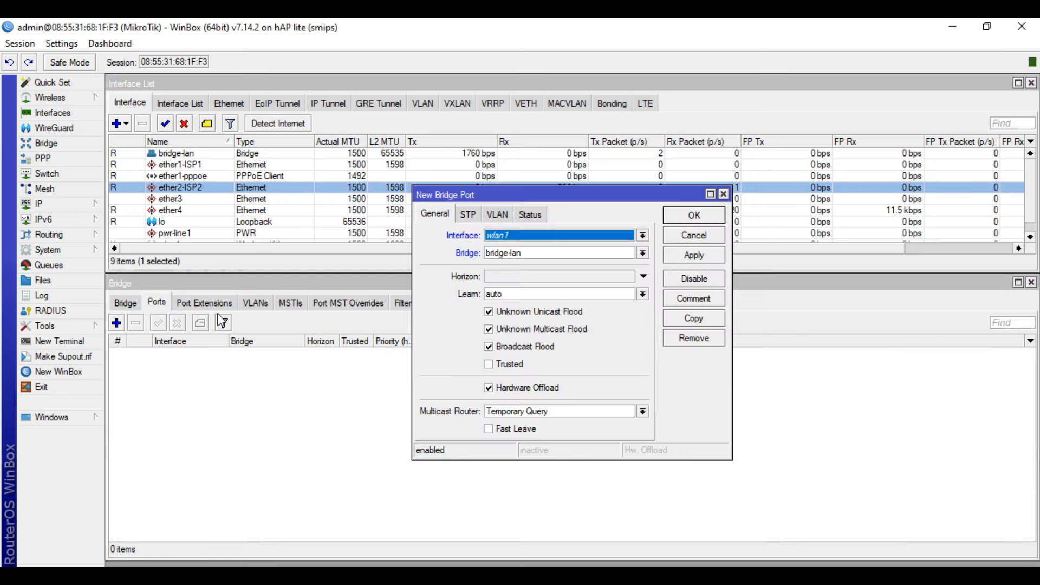
pyautogui.click(544, 235)
pyautogui.click(520, 287)
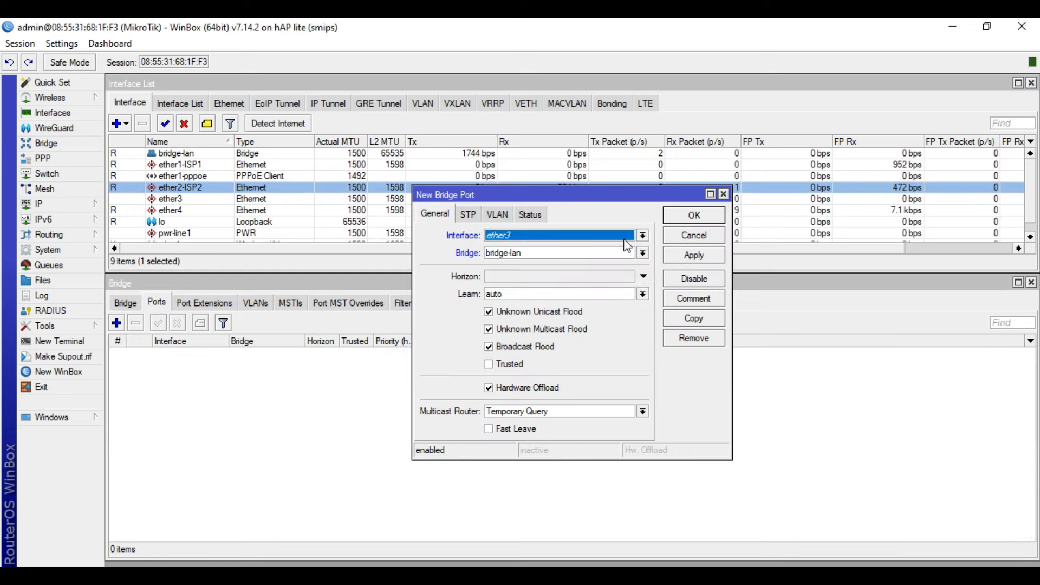
pyautogui.click(693, 215)
pyautogui.click(116, 324)
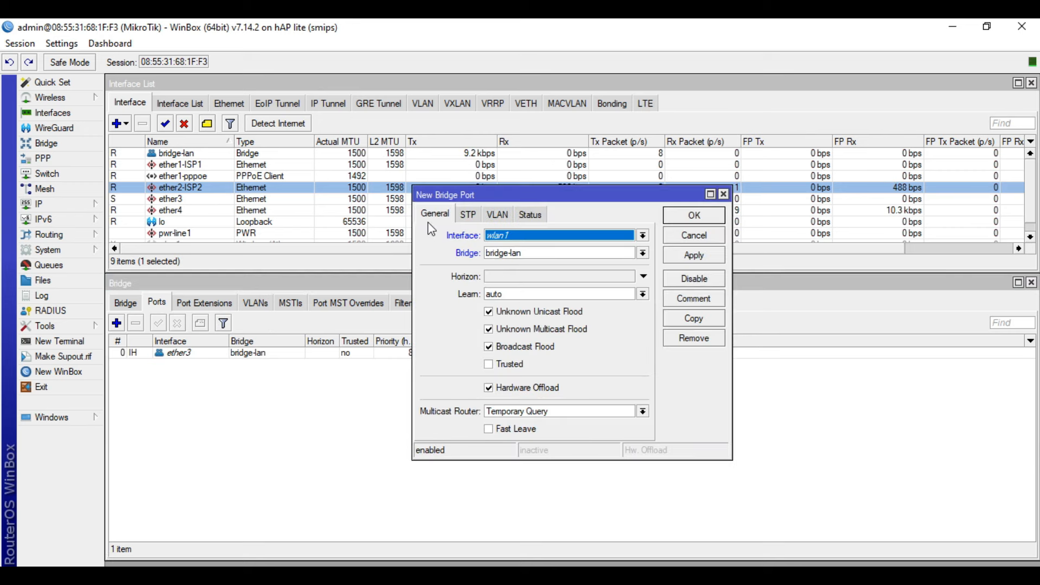
pyautogui.click(521, 236)
pyautogui.click(497, 296)
pyautogui.click(696, 220)
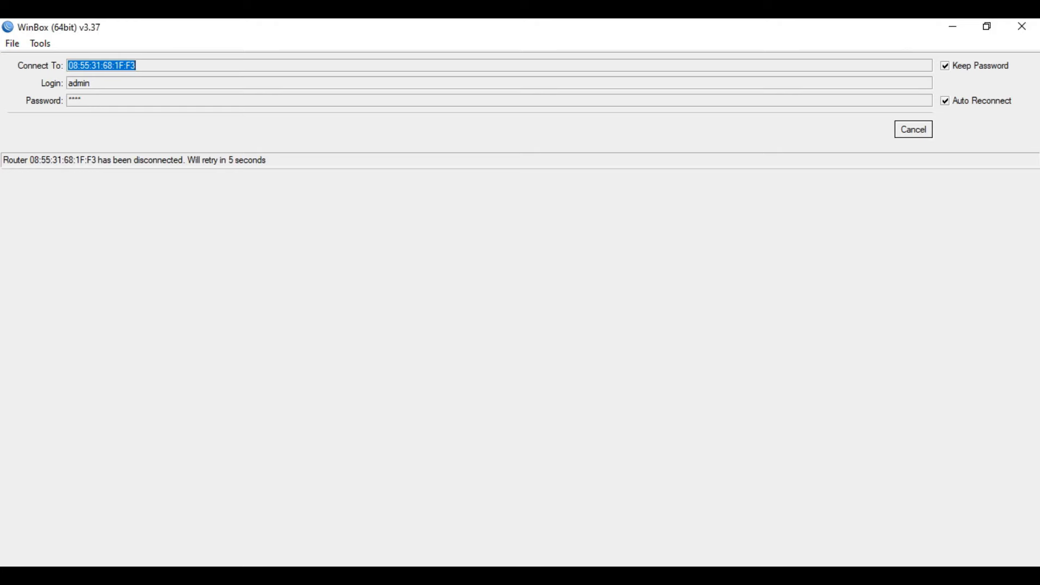
pyautogui.click(905, 133)
pyautogui.click(44, 204)
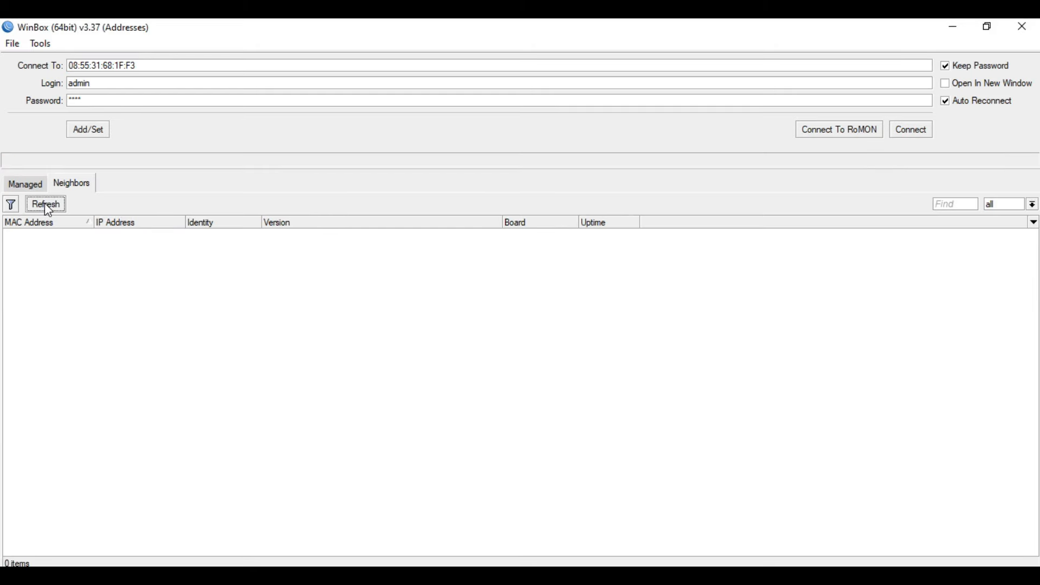
pyautogui.click(37, 234)
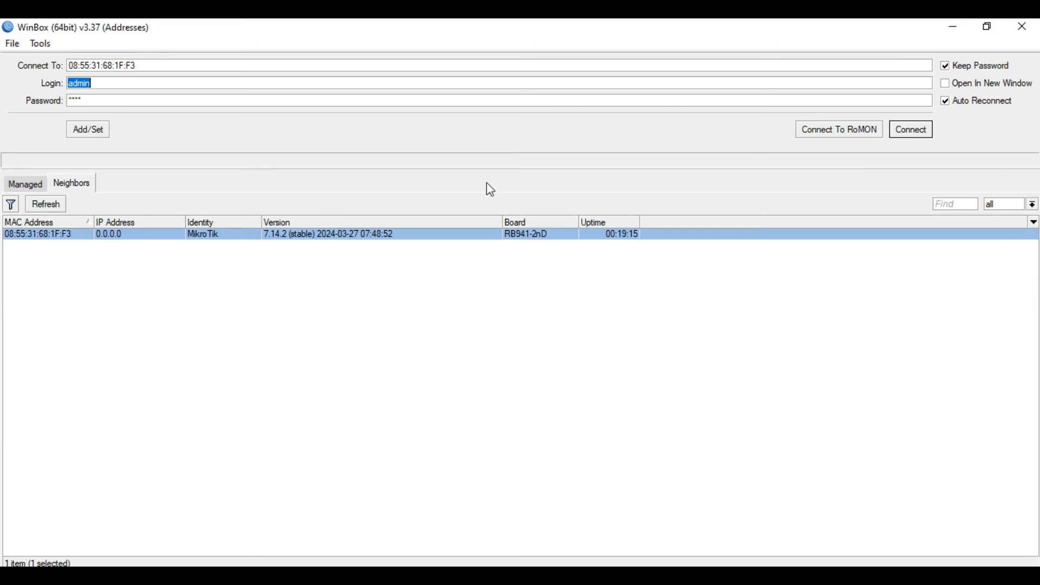
pyautogui.click(915, 133)
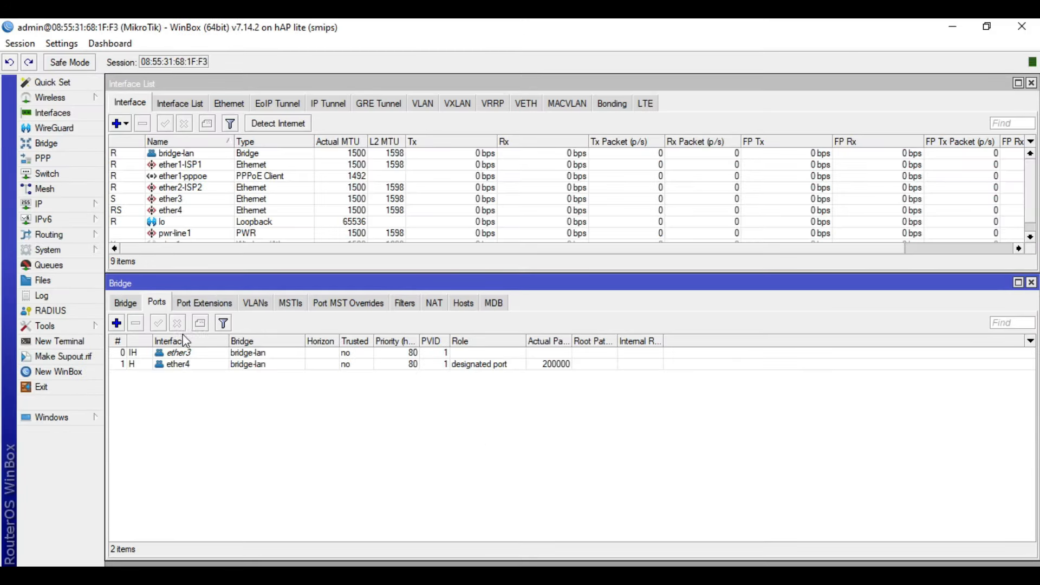
# In IP > DNS, enter servers 8.8.8.8 and 8.8.4.4, tick Allow Remote Requests, and save.
pyautogui.click(67, 206)
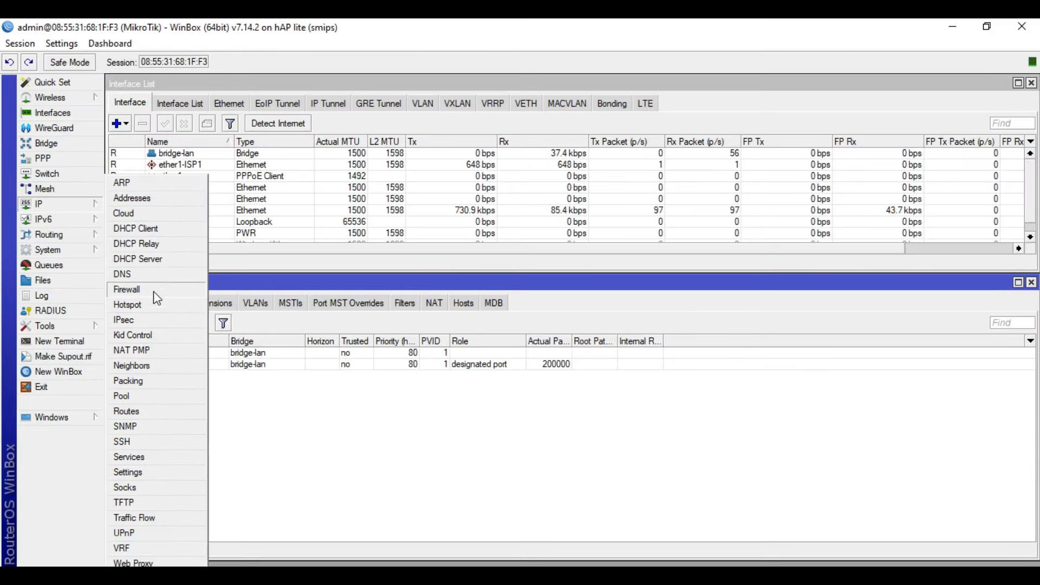
pyautogui.click(125, 275)
pyautogui.click(540, 274)
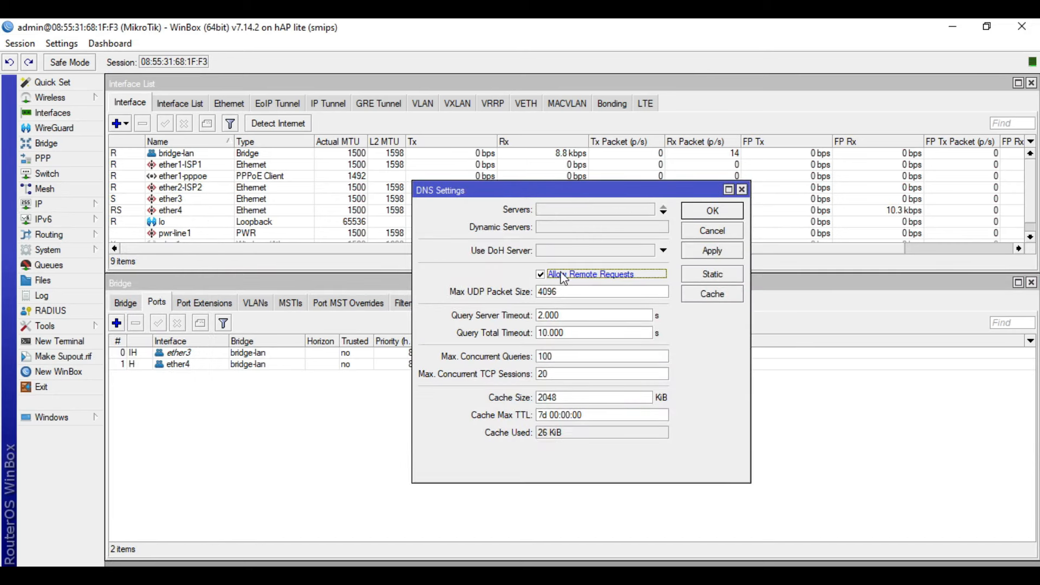
pyautogui.click(586, 210)
pyautogui.write('8.8.8.8')
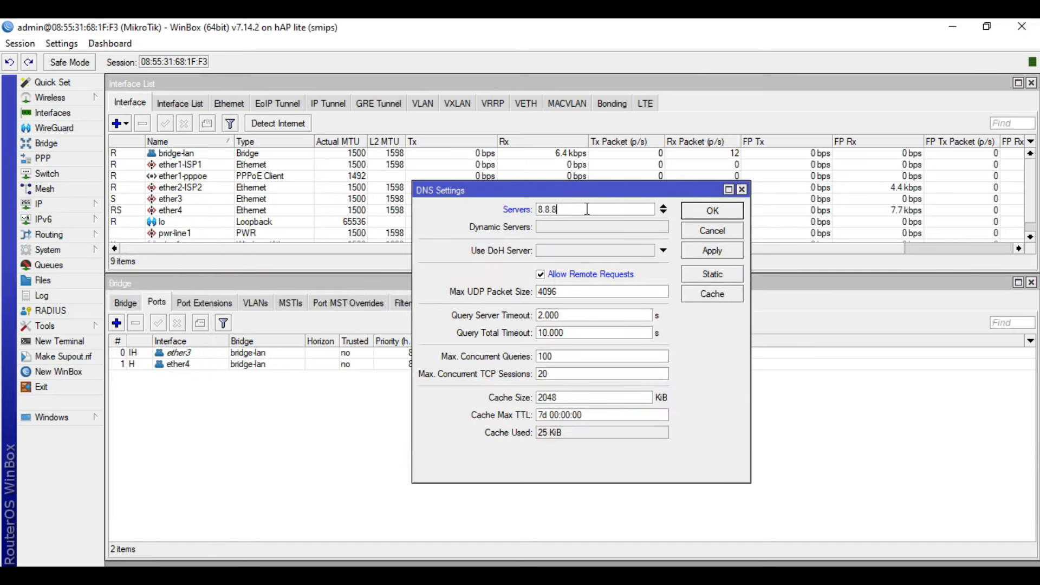
pyautogui.click(664, 212)
pyautogui.write('8.8')
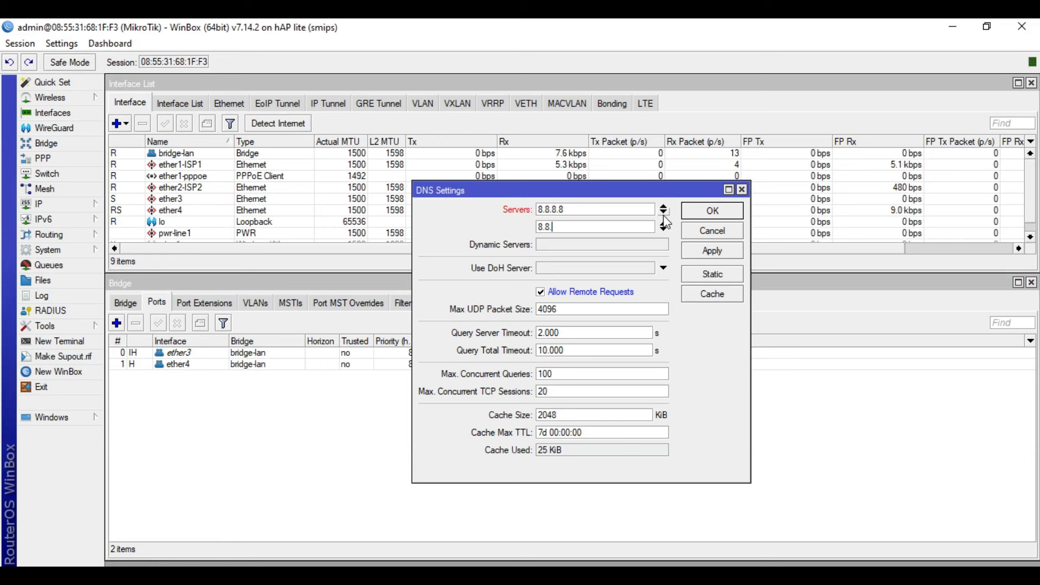
pyautogui.write('.4.4')
pyautogui.click(713, 212)
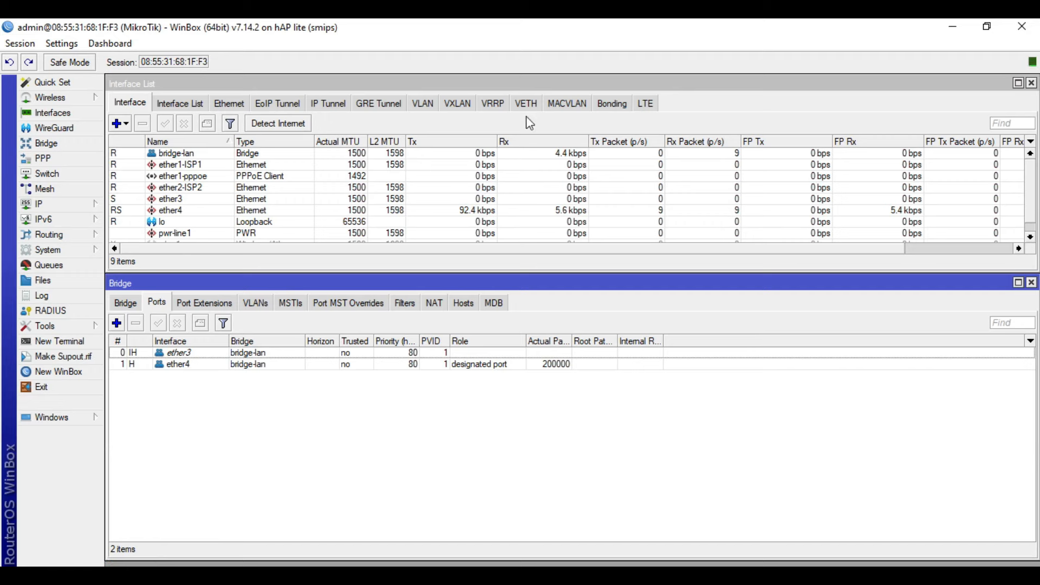
# Add IP address 192.168.168.1/24 on bridge-lan, giving network 192.168.168.0.
pyautogui.click(57, 212)
pyautogui.click(132, 198)
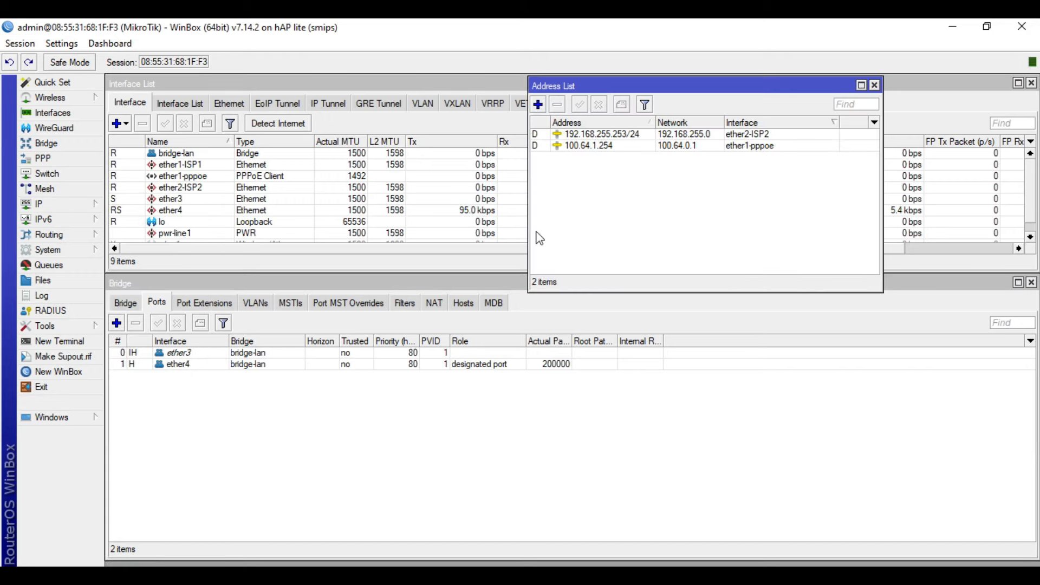
pyautogui.click(538, 104)
pyautogui.click(765, 332)
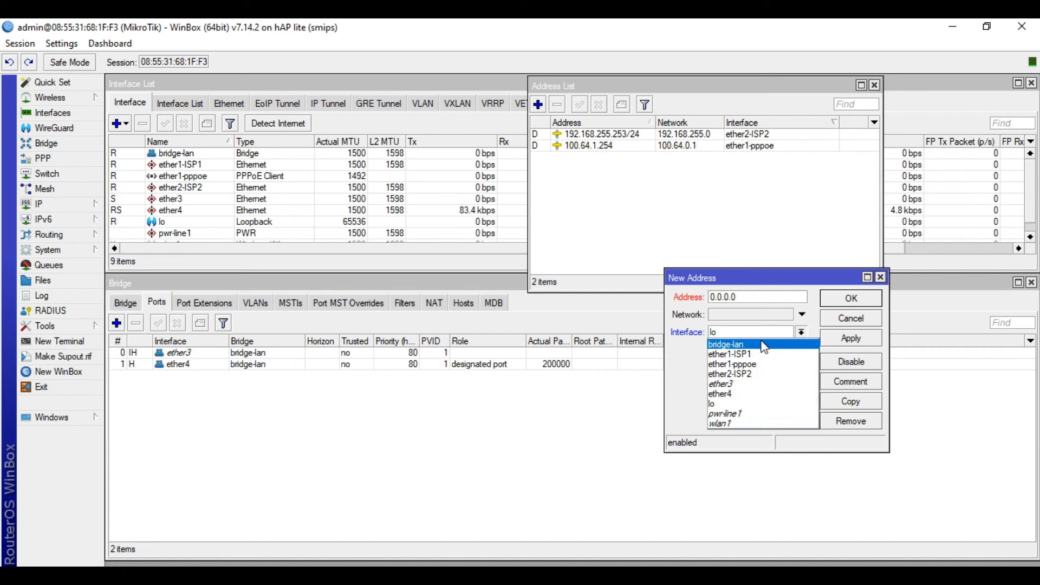
pyautogui.click(756, 343)
pyautogui.doubleClick(764, 297)
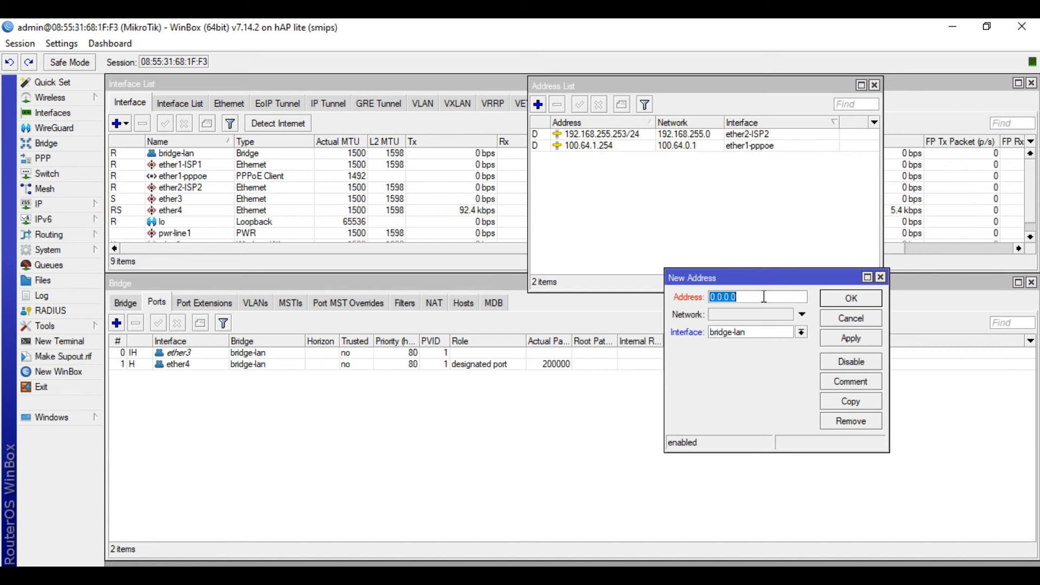
pyautogui.write('192.168')
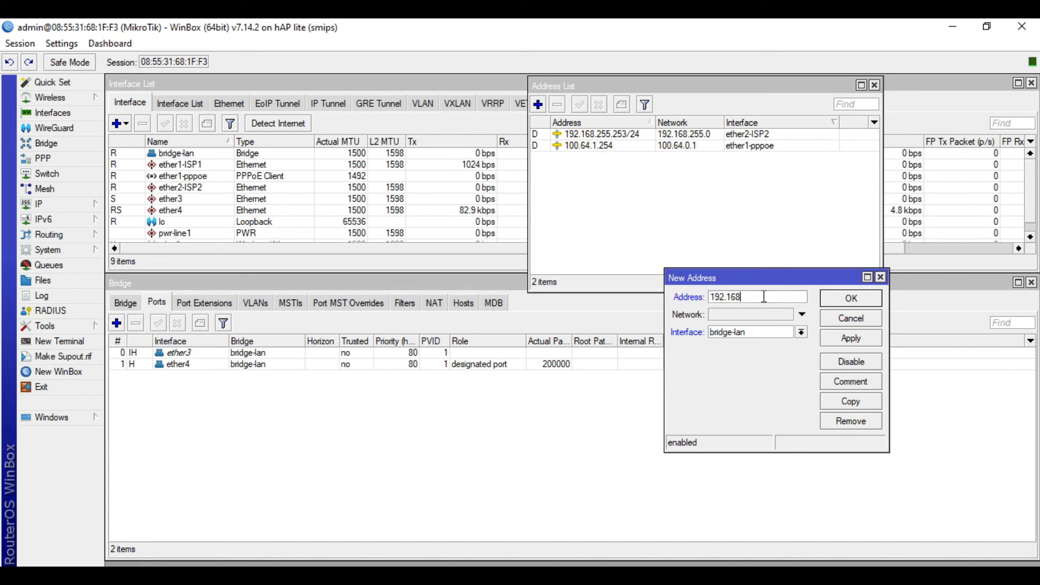
pyautogui.write('.168.1/24')
pyautogui.click(859, 339)
pyautogui.click(861, 300)
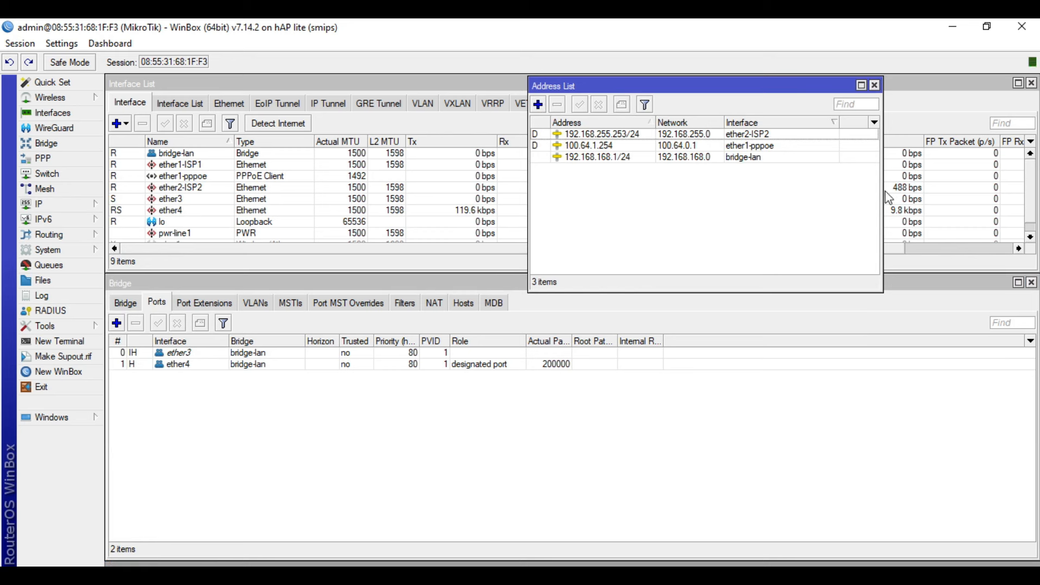
# Run DHCP Setup on bridge-lan, accepting defaults to create dhcp1 with dhcp_pool0 and 00:30:00 leases.
pyautogui.click(874, 85)
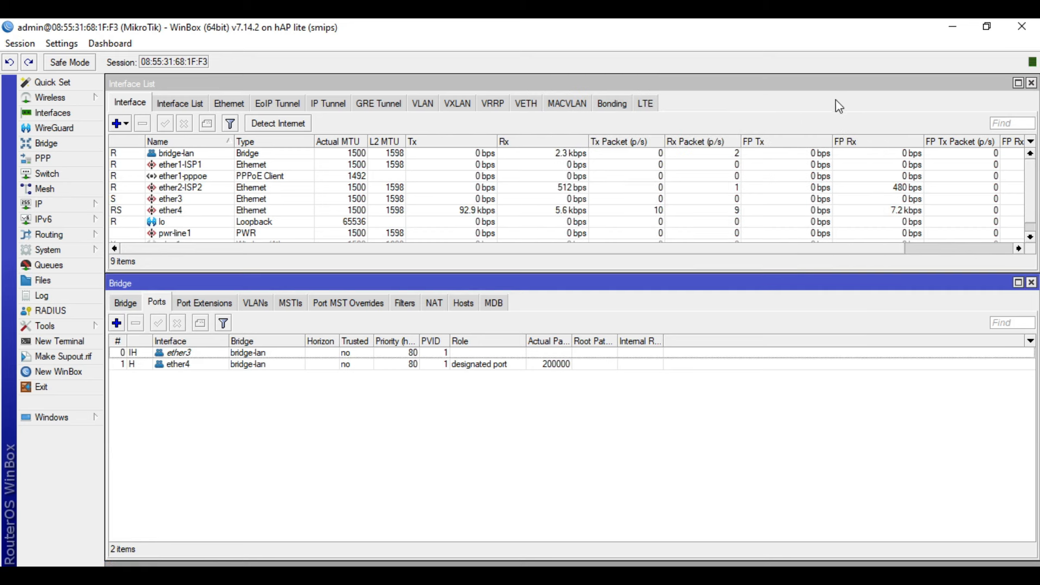
pyautogui.click(88, 207)
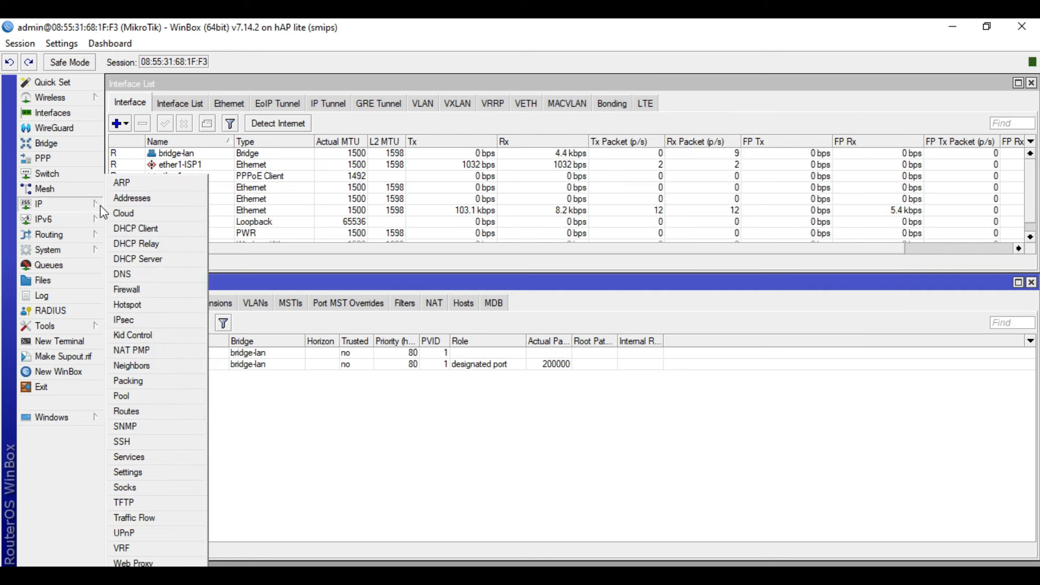
pyautogui.click(162, 260)
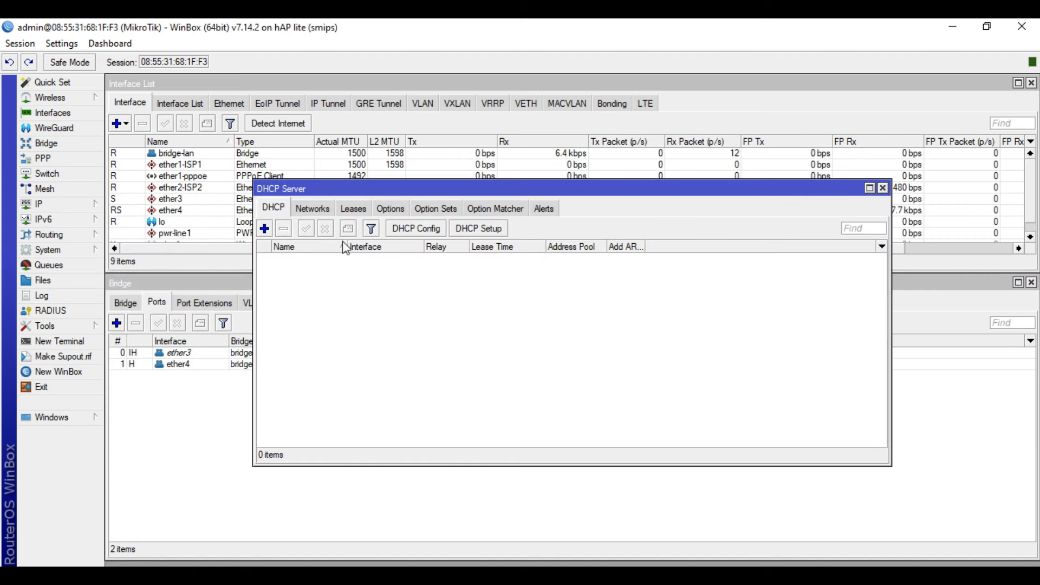
pyautogui.click(478, 228)
pyautogui.click(662, 321)
pyautogui.click(607, 329)
pyautogui.click(610, 358)
pyautogui.click(611, 358)
pyautogui.click(610, 358)
pyautogui.click(616, 357)
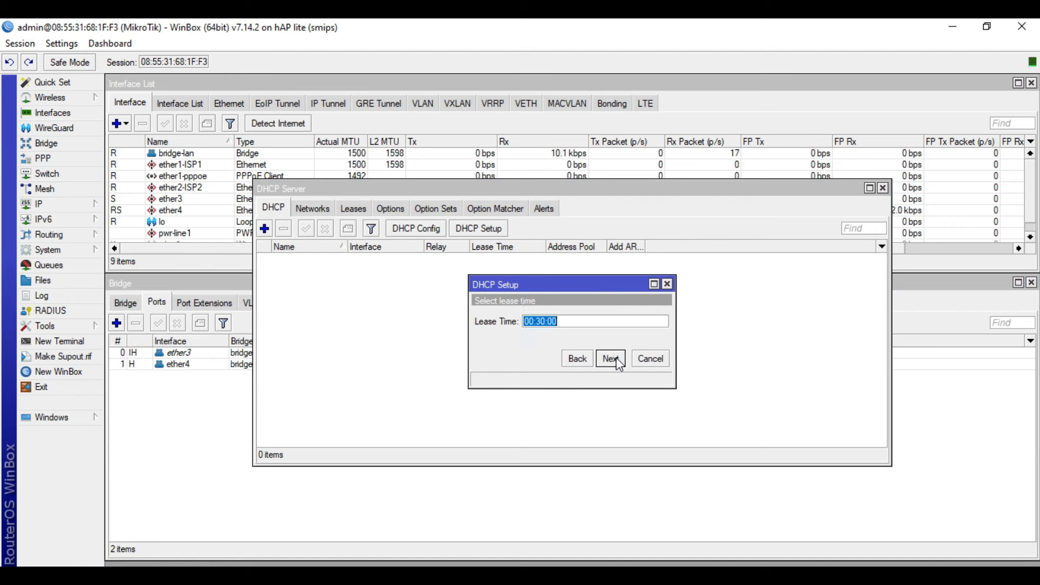
pyautogui.click(616, 356)
pyautogui.click(579, 322)
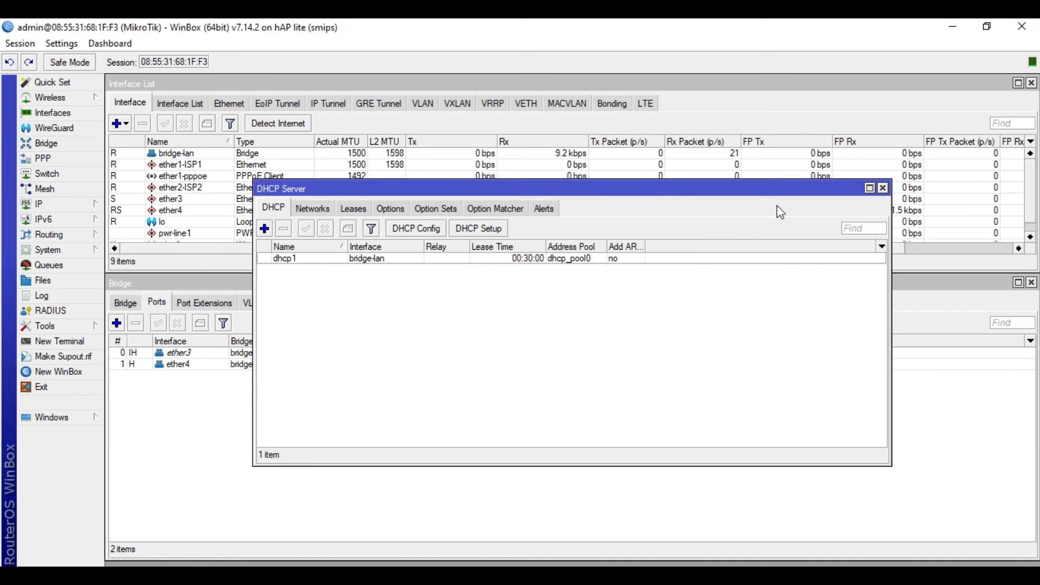
pyautogui.click(882, 188)
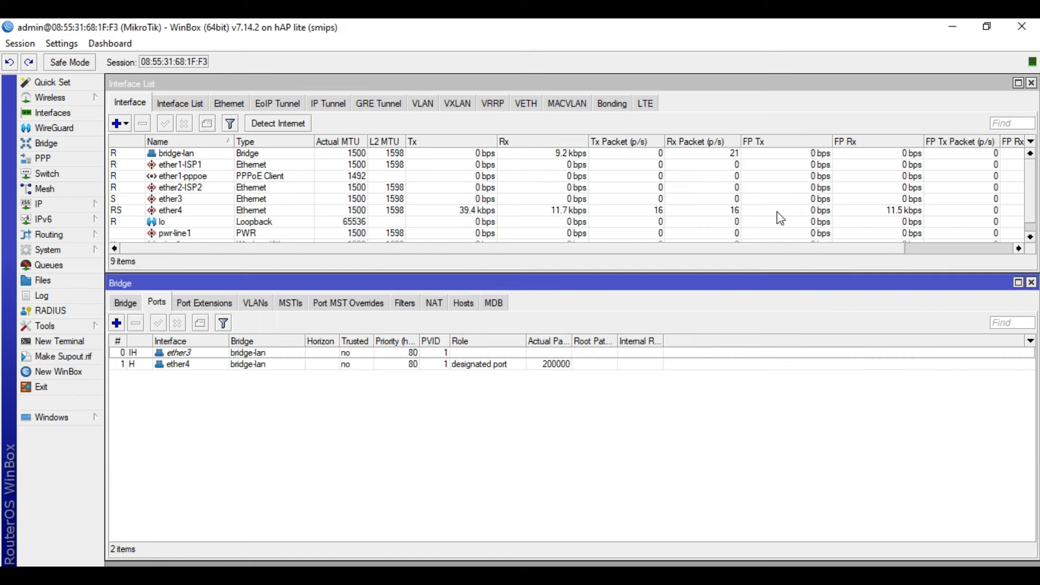
# Add a srcnat masquerade rule with out-interface ether1-pppoe.
pyautogui.click(48, 204)
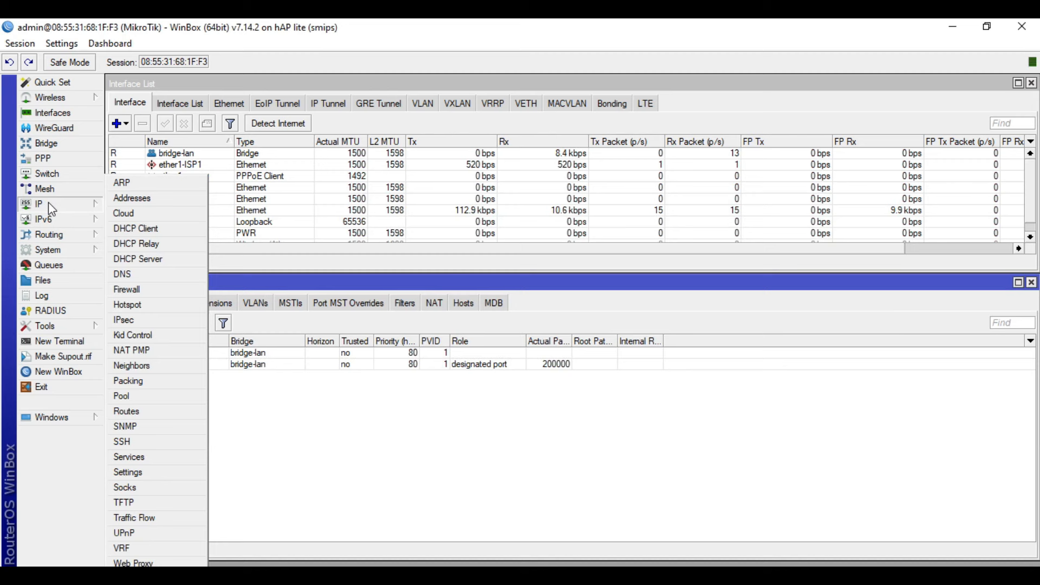
pyautogui.click(159, 289)
pyautogui.click(115, 121)
pyautogui.click(462, 171)
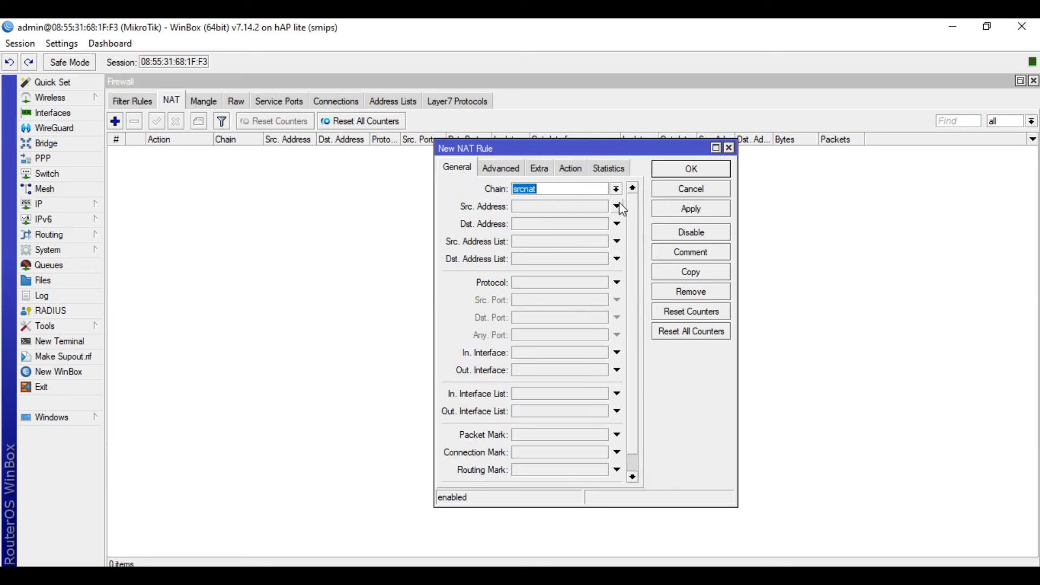
pyautogui.click(561, 370)
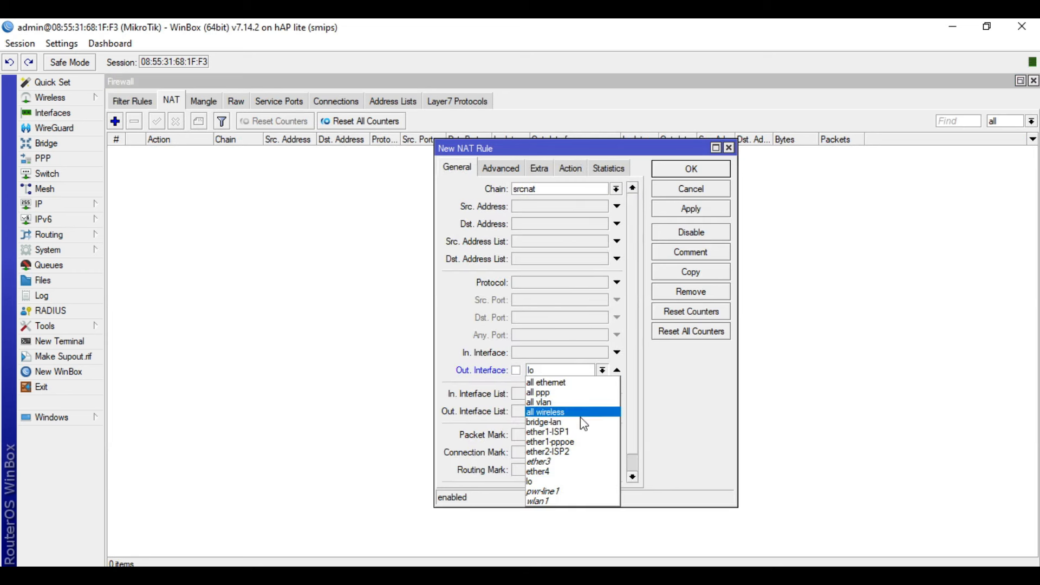
pyautogui.click(600, 443)
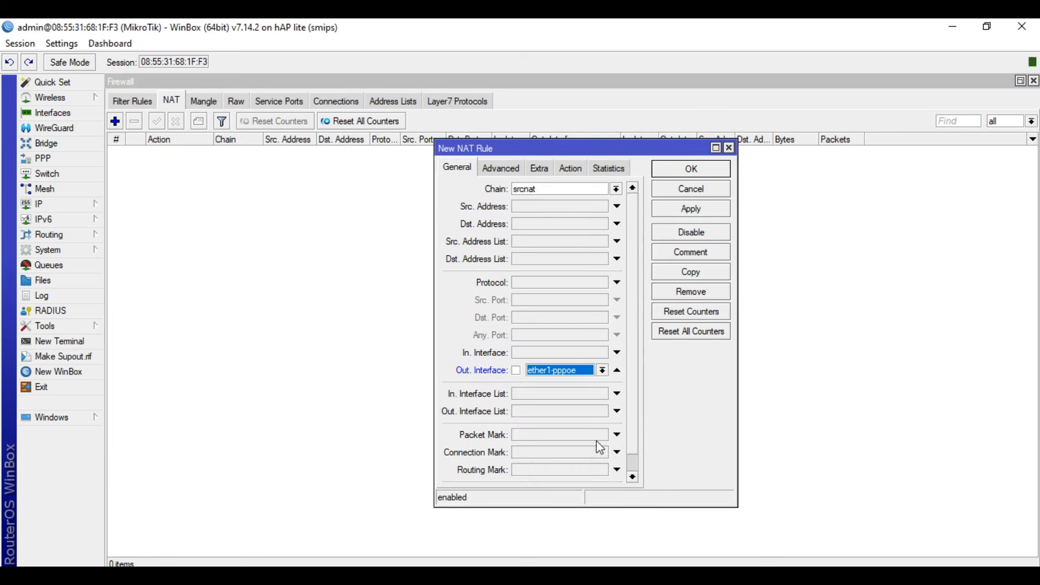
pyautogui.click(574, 173)
pyautogui.click(571, 189)
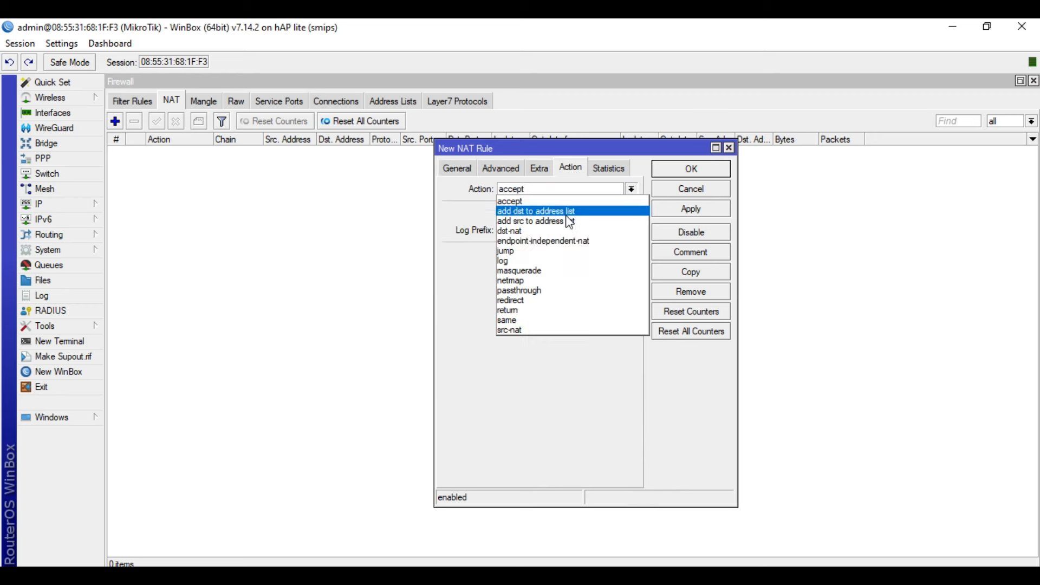
pyautogui.click(562, 271)
pyautogui.click(687, 213)
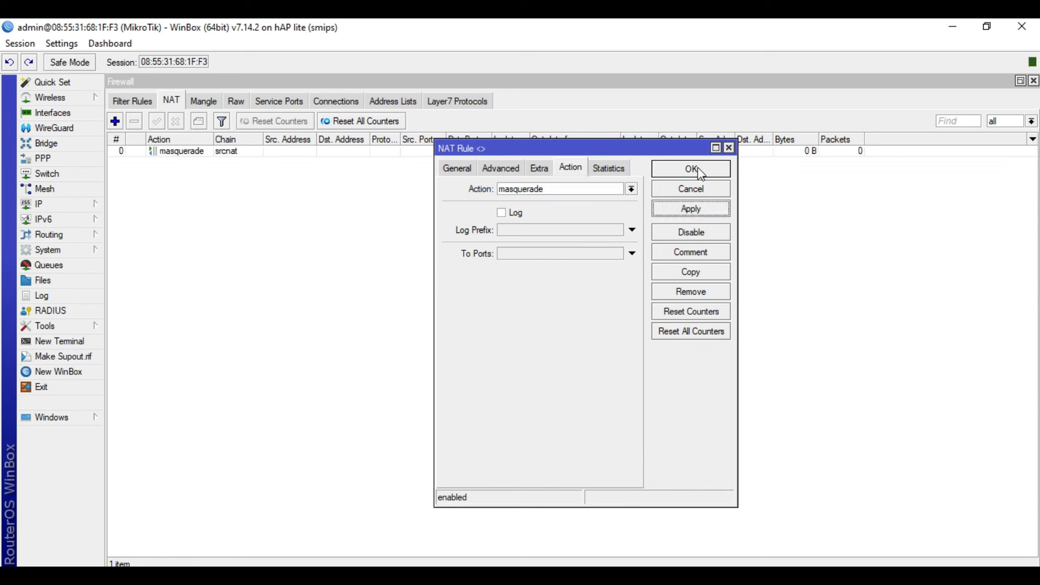
pyautogui.click(690, 169)
# Add a second srcnat masquerade rule with out-interface ether2-ISP2.
pyautogui.click(114, 121)
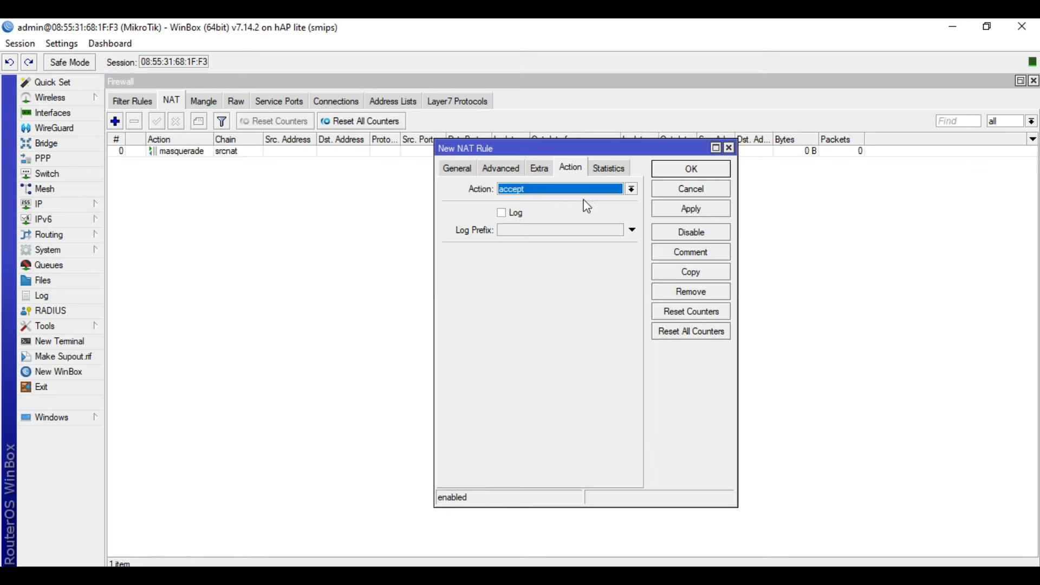
pyautogui.click(460, 170)
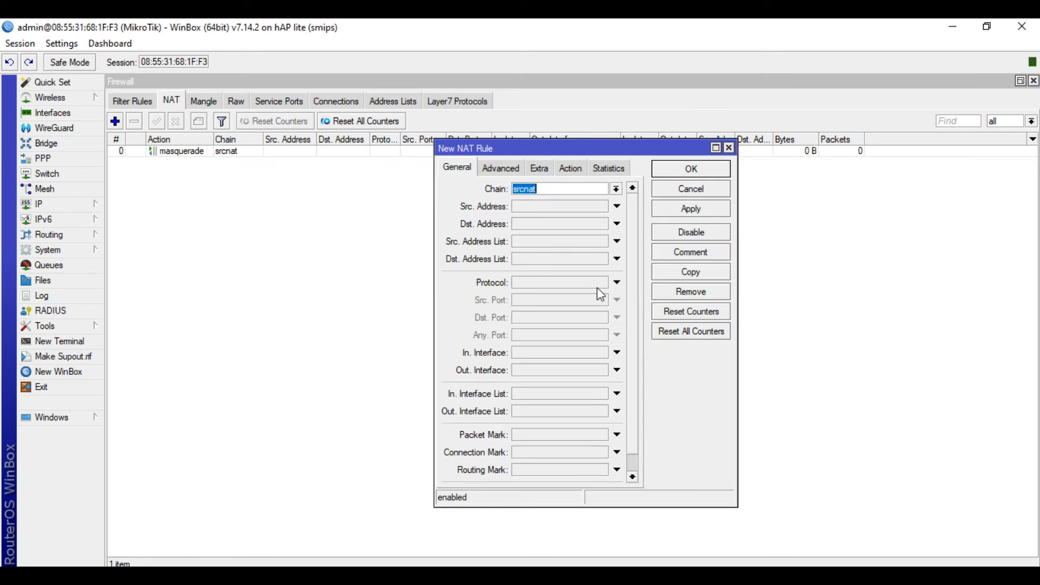
pyautogui.click(543, 372)
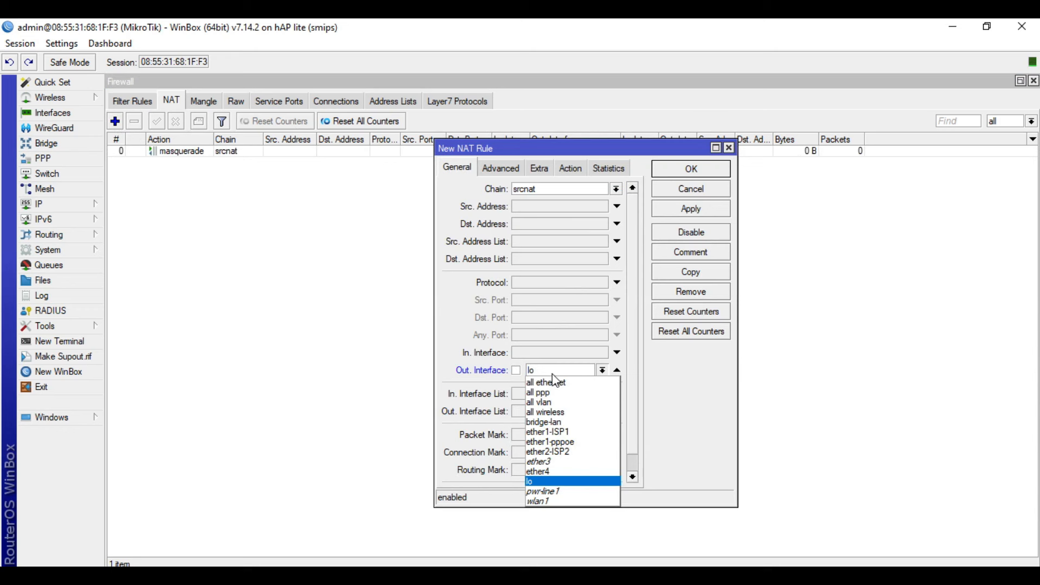
pyautogui.click(584, 453)
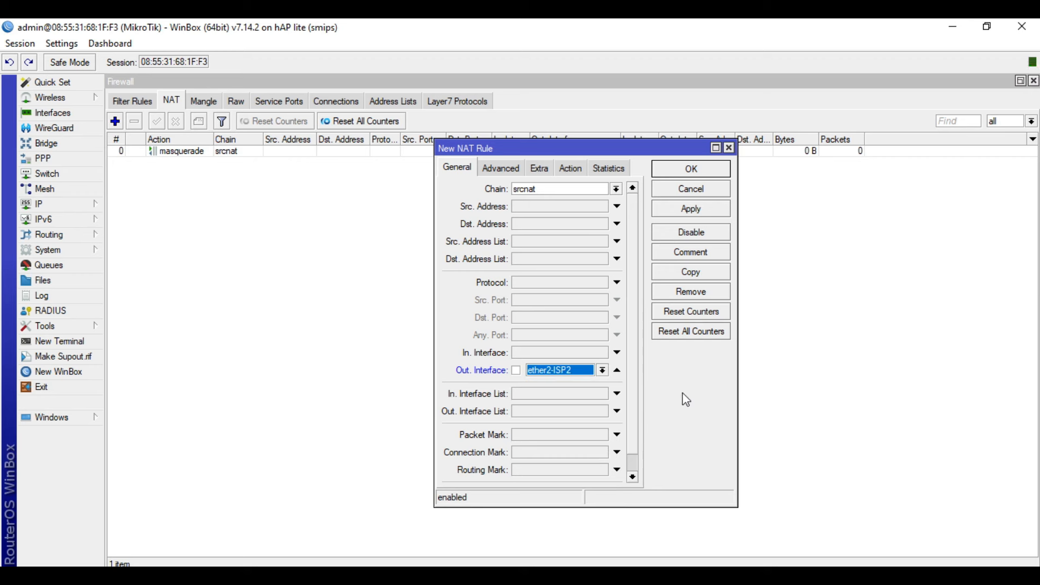
pyautogui.click(571, 169)
pyautogui.click(562, 187)
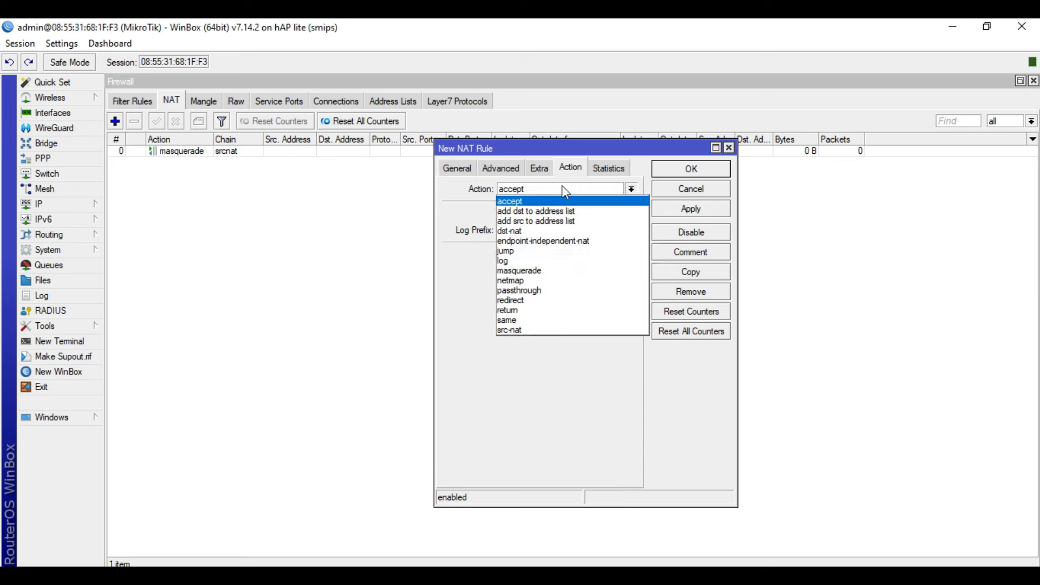
pyautogui.click(585, 271)
pyautogui.click(689, 209)
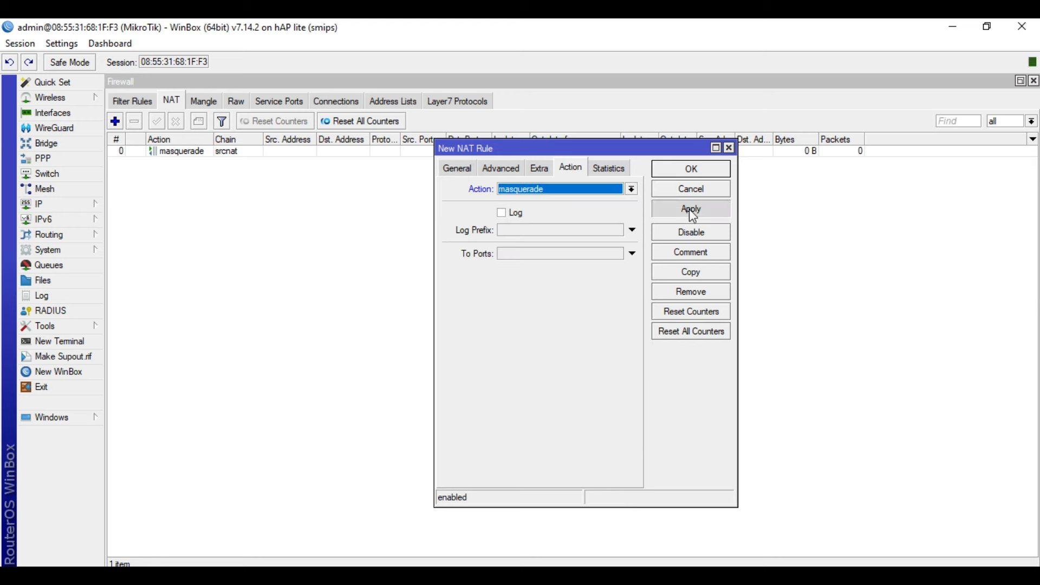
pyautogui.click(691, 169)
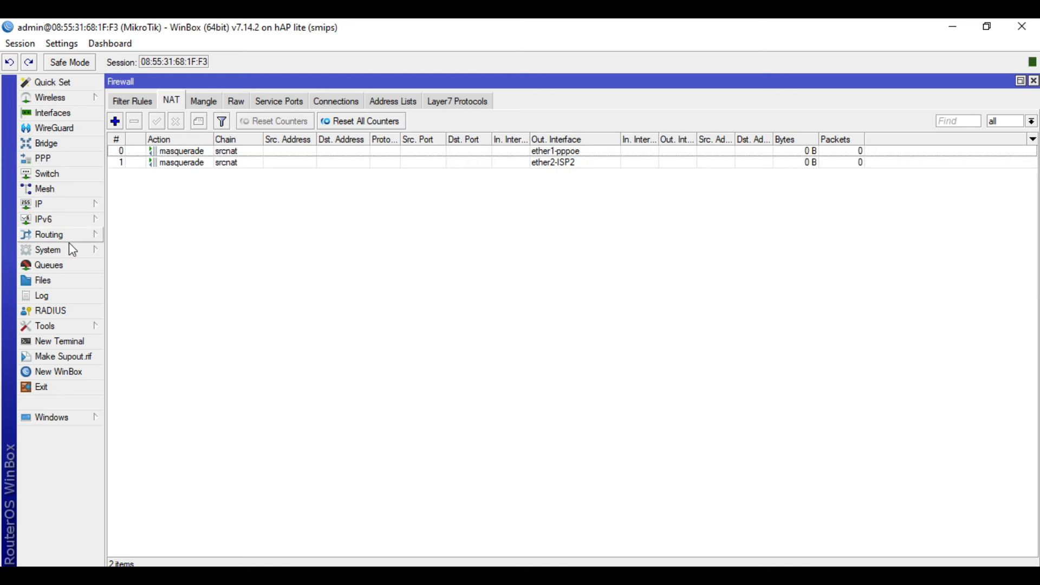
# Start a new route to 9.9.9.9 with gateway 100.64.0.1, after checking the ether1-pppoe address.
pyautogui.click(57, 204)
pyautogui.click(130, 411)
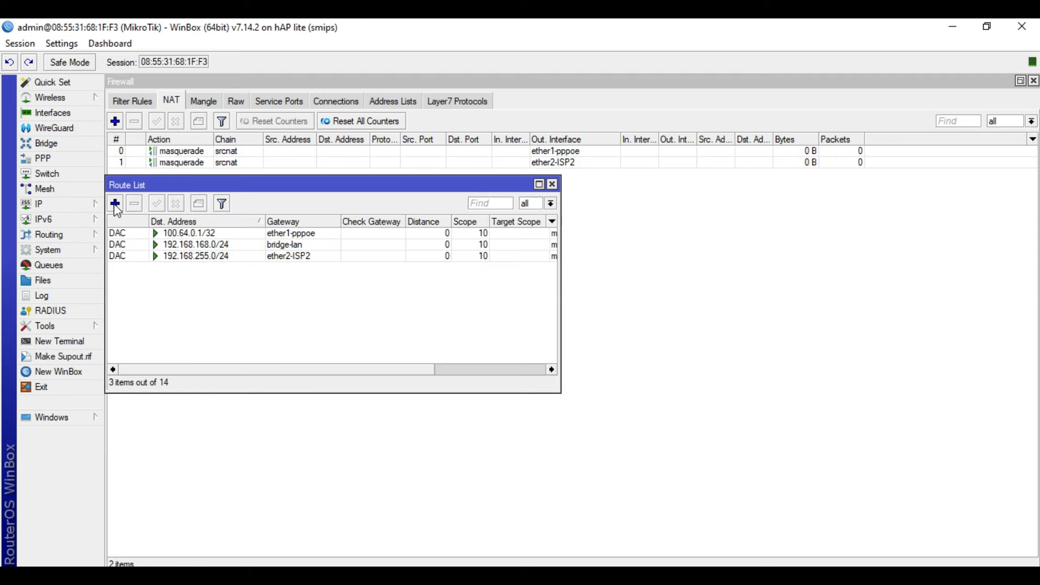
pyautogui.click(116, 204)
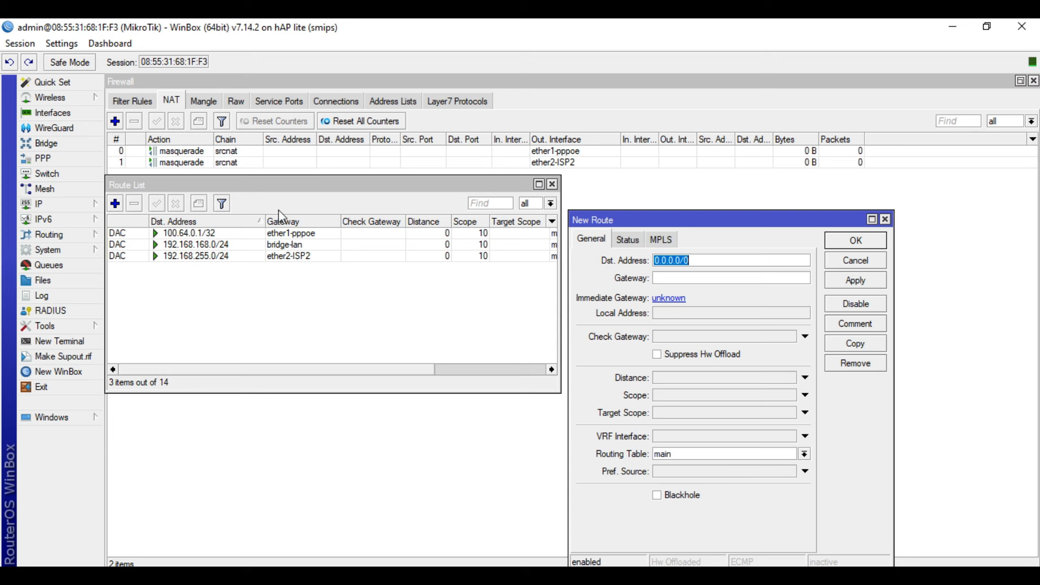
pyautogui.write('9.9.9.9')
pyautogui.click(725, 278)
pyautogui.click(65, 204)
pyautogui.click(131, 201)
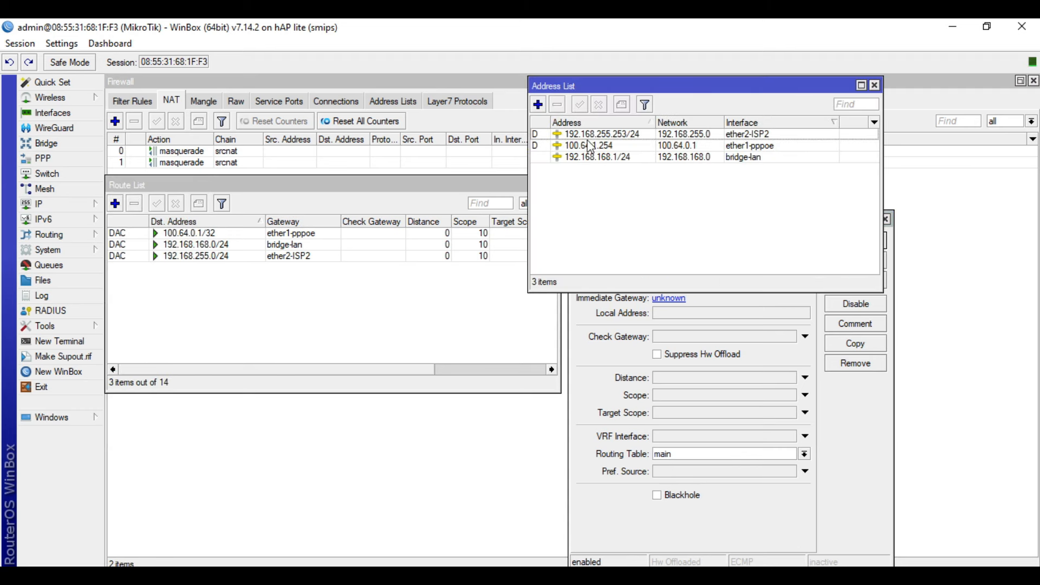
pyautogui.click(625, 148)
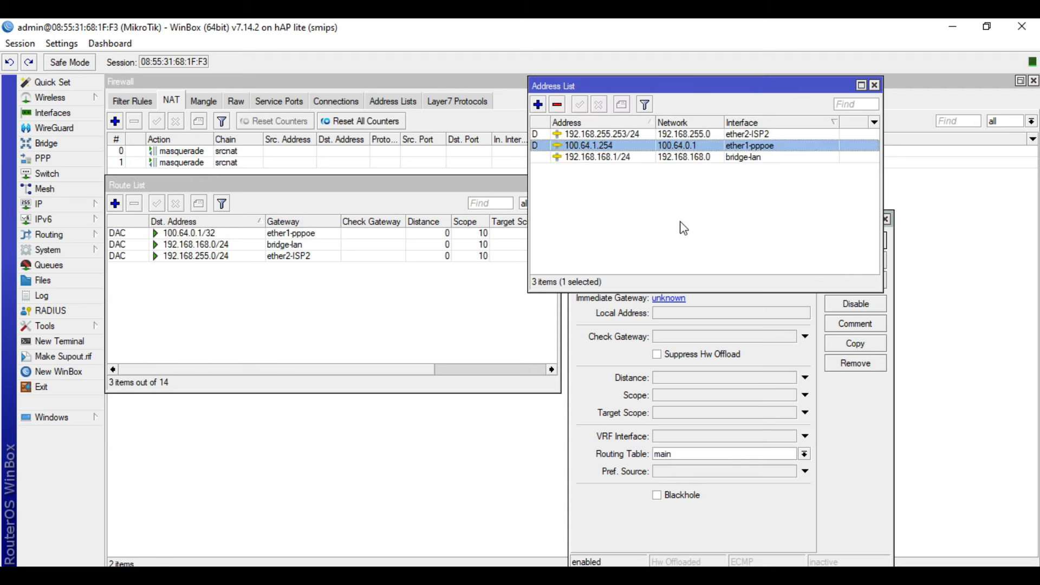
pyautogui.click(848, 393)
pyautogui.click(729, 279)
pyautogui.write('100.64.0.1')
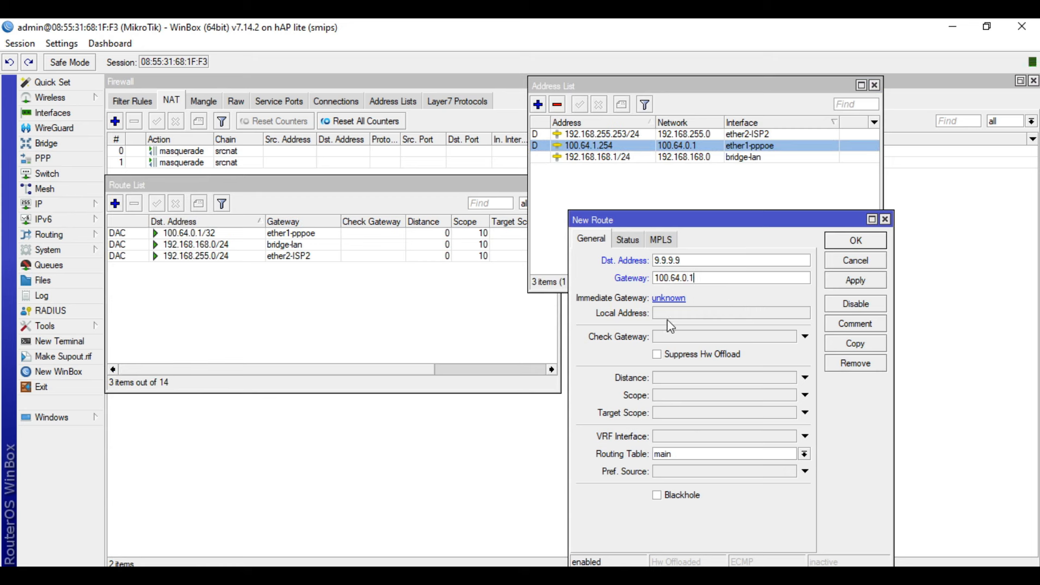
# Enable ping gateway checking, set distance 1 and scope 10, and apply the route.
pyautogui.click(676, 338)
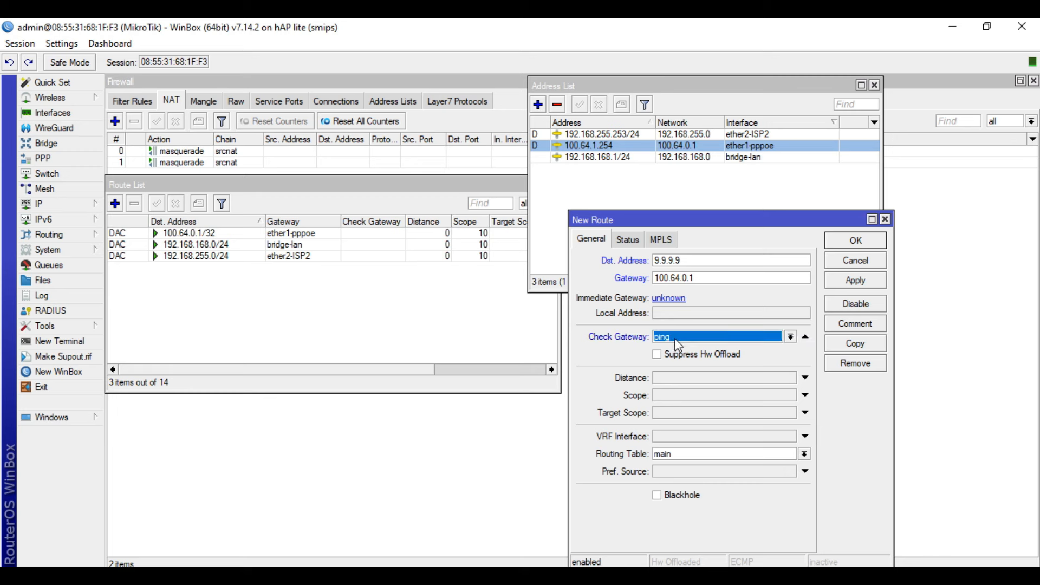
pyautogui.click(672, 382)
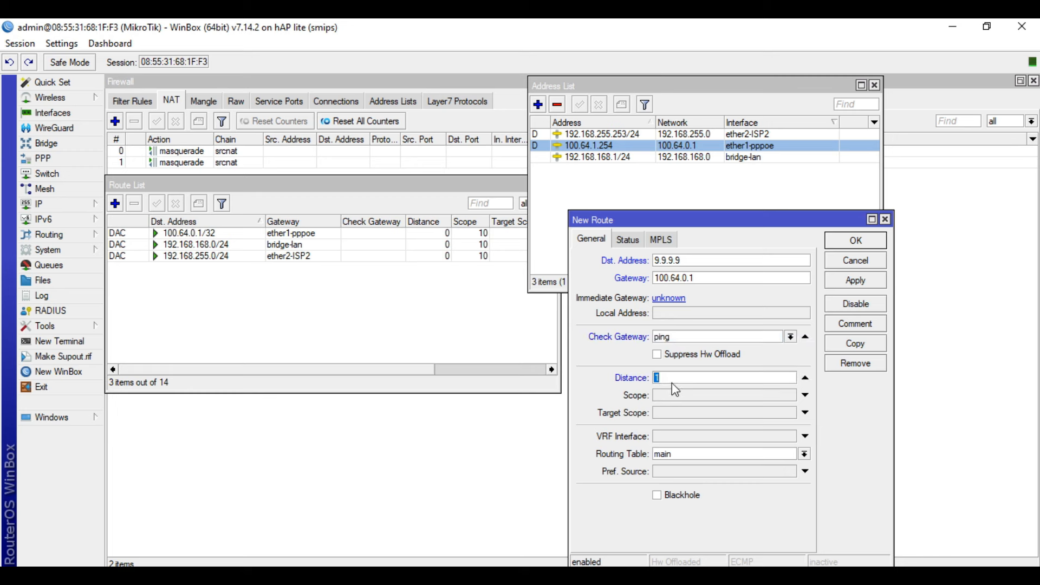
pyautogui.click(685, 397)
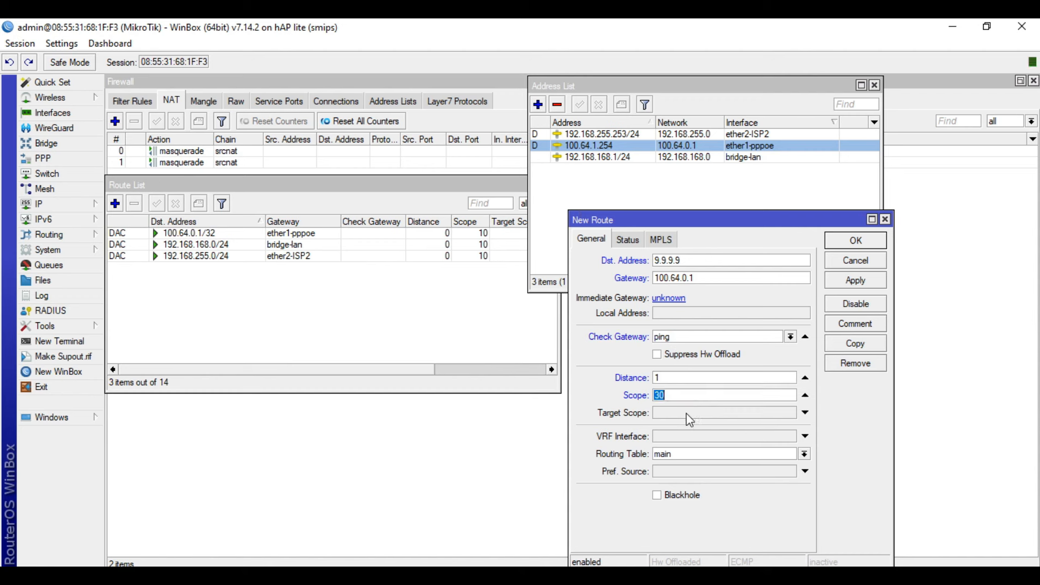
pyautogui.write('10')
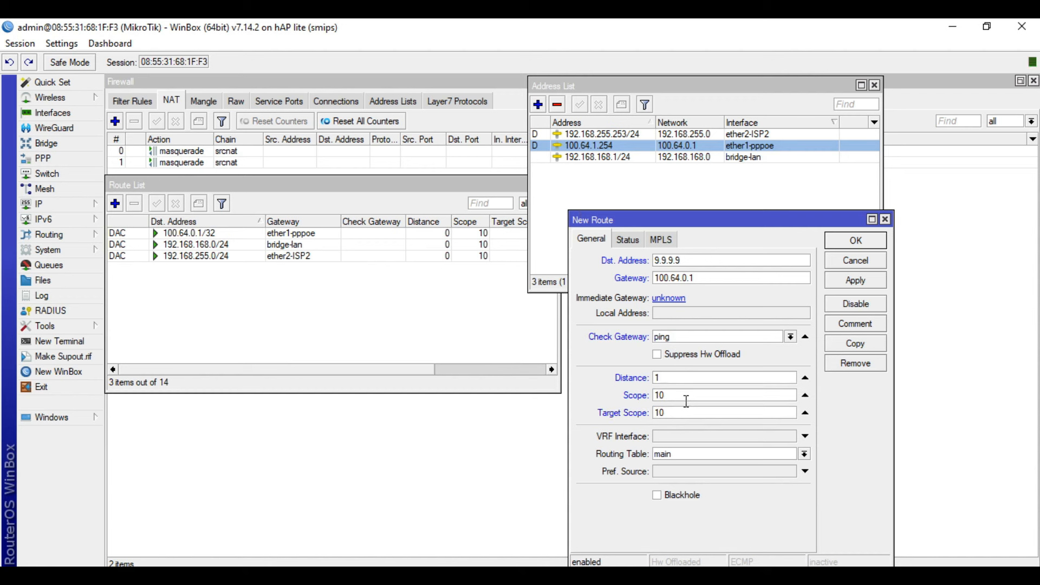
pyautogui.click(862, 286)
# Comment the route 'ISP1-Monitor' and save it.
pyautogui.click(872, 324)
pyautogui.write('ISP1-Montiro')
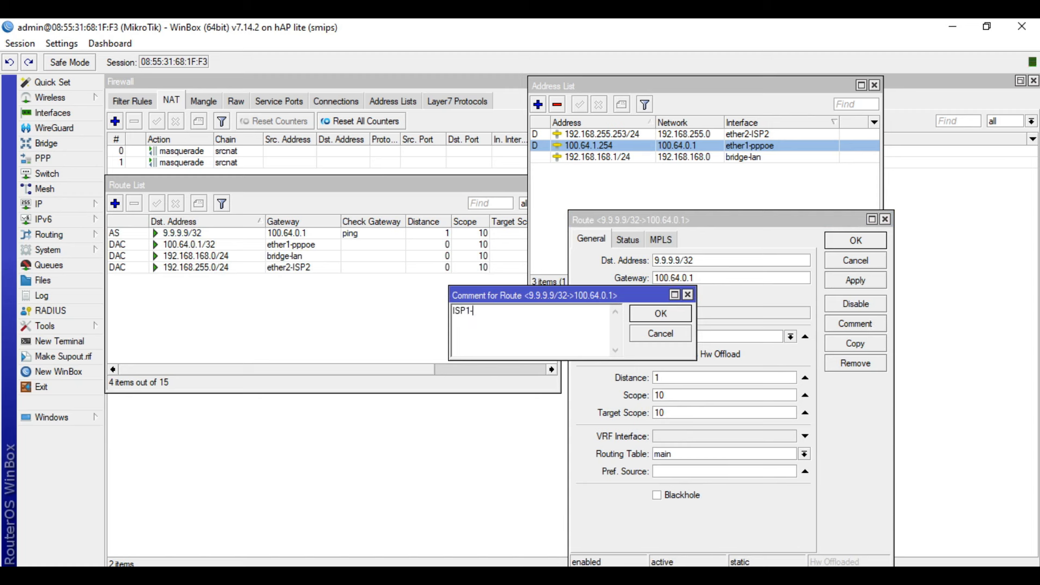
pyautogui.press('BackSpace')
pyautogui.press('BackSpace')
pyautogui.press('BackSpace')
pyautogui.press('BackSpace')
pyautogui.write('itor')
pyautogui.click(677, 316)
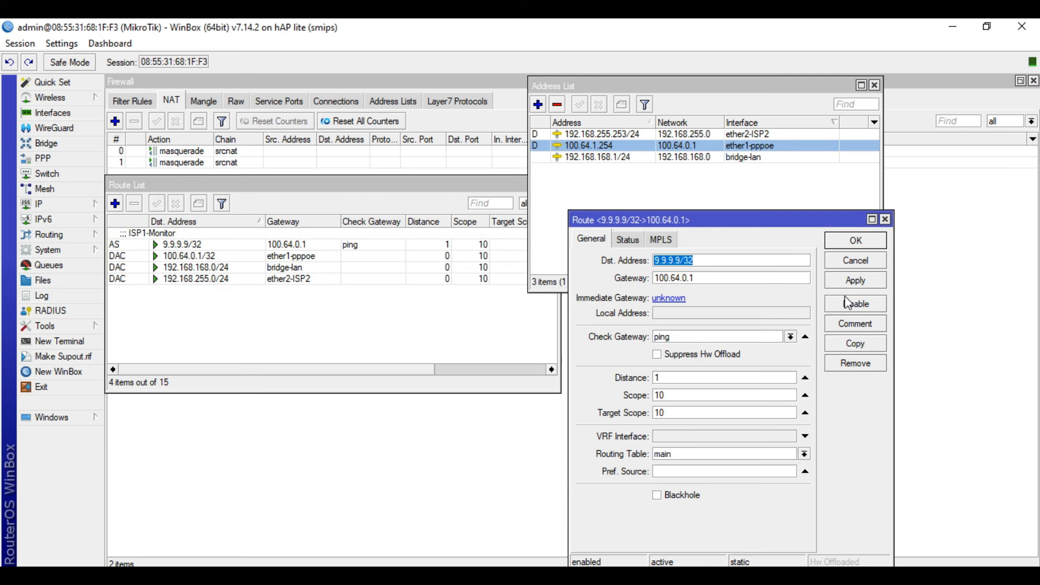
pyautogui.click(865, 244)
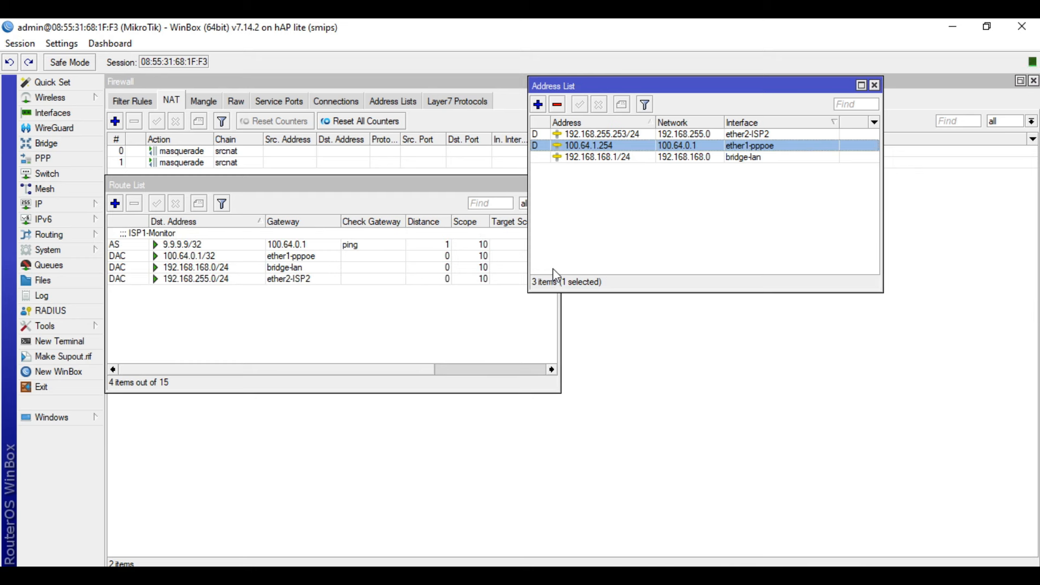
pyautogui.click(875, 85)
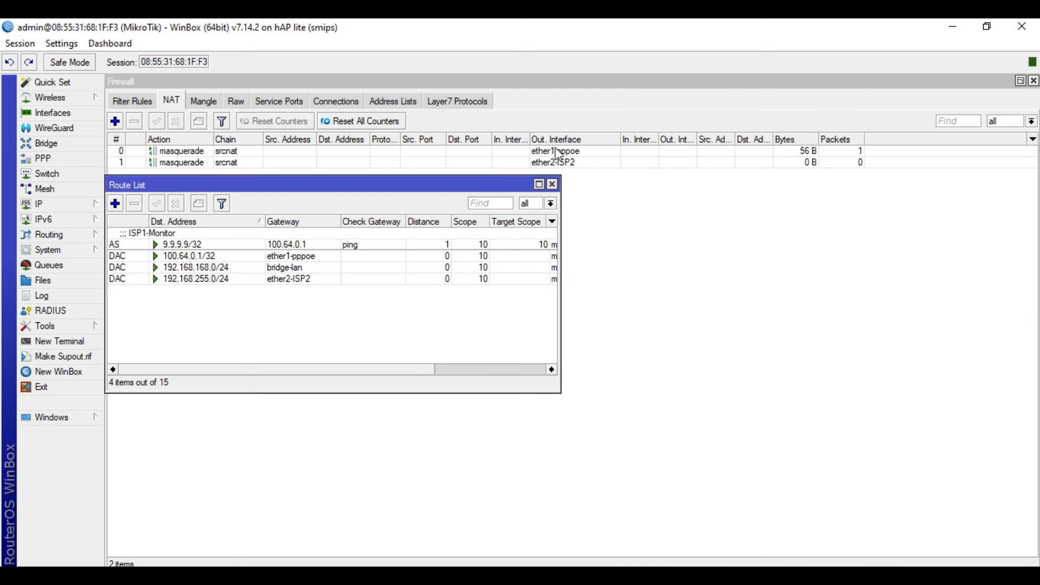
pyautogui.doubleClick(269, 247)
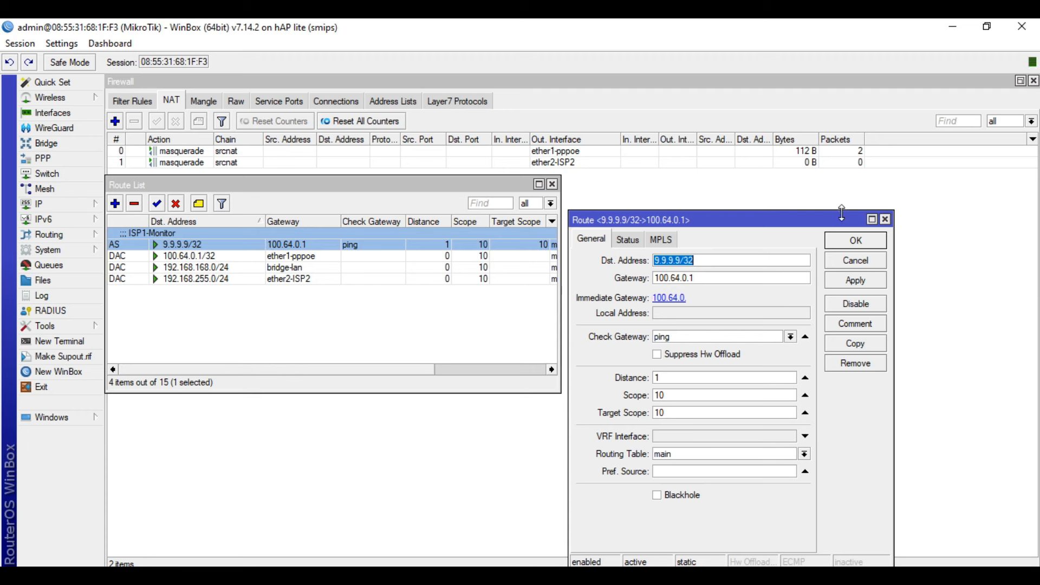
pyautogui.click(844, 245)
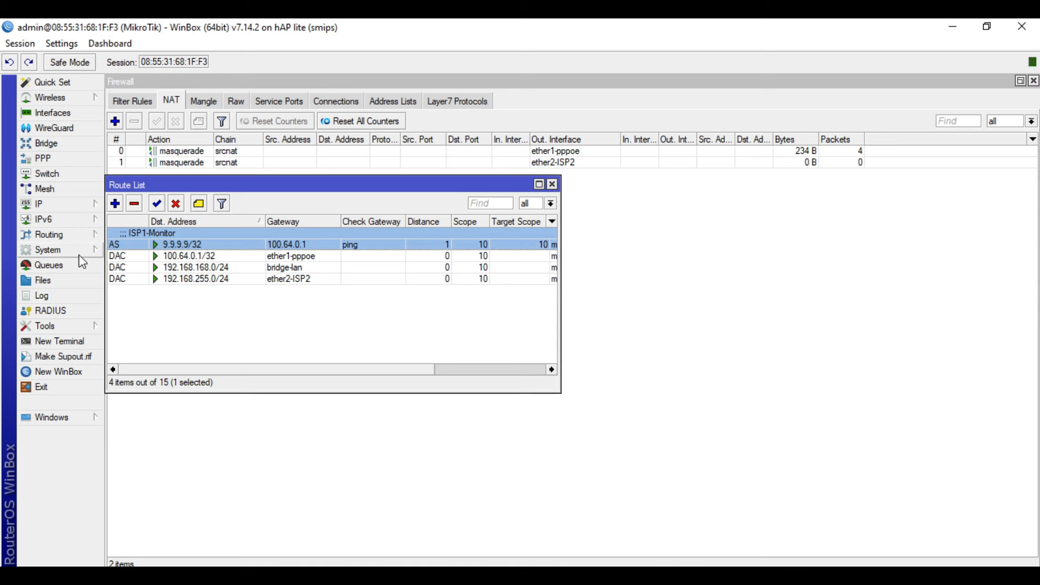
# Start a new route to destination 1.1.1.1 and check the ether2-ISP2 interface address.
pyautogui.click(116, 203)
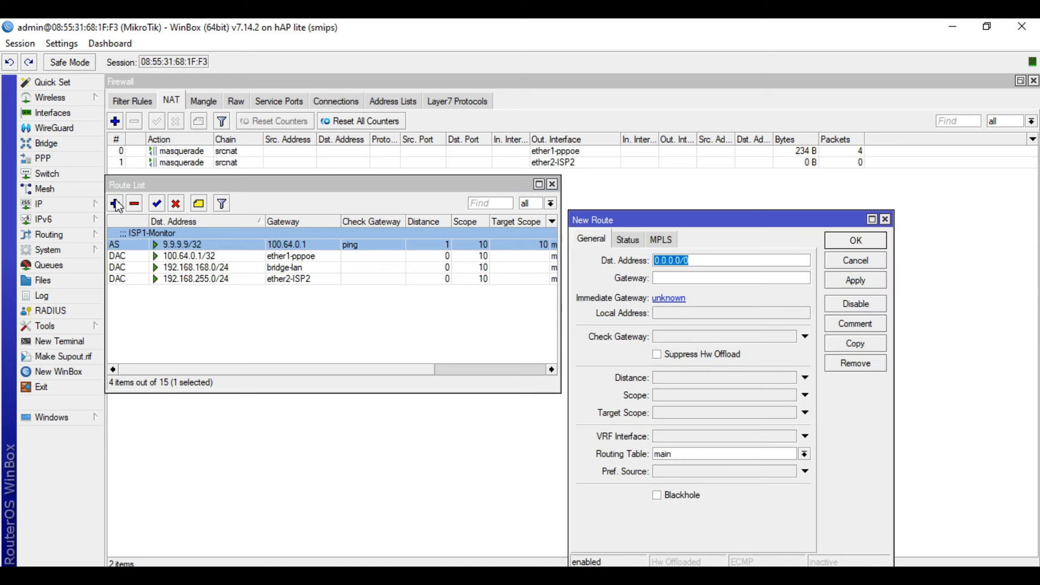
pyautogui.write('1.1.1.1')
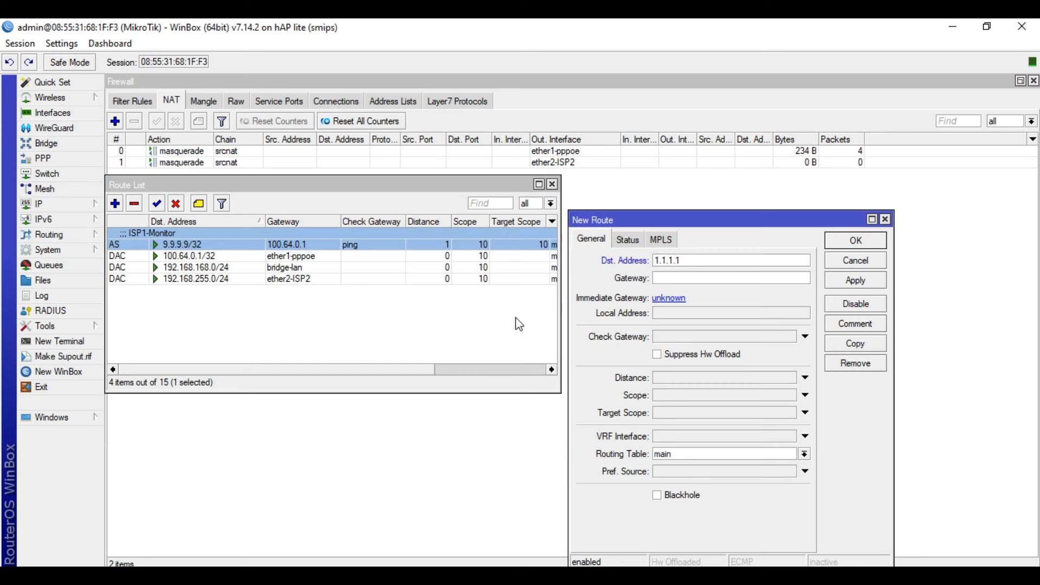
pyautogui.click(51, 201)
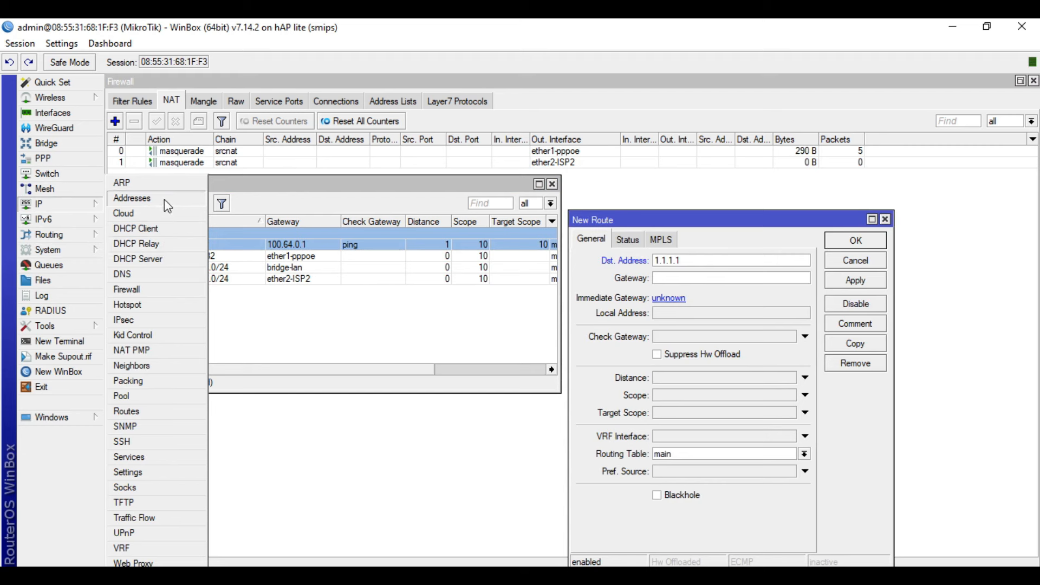
pyautogui.click(164, 199)
pyautogui.click(742, 135)
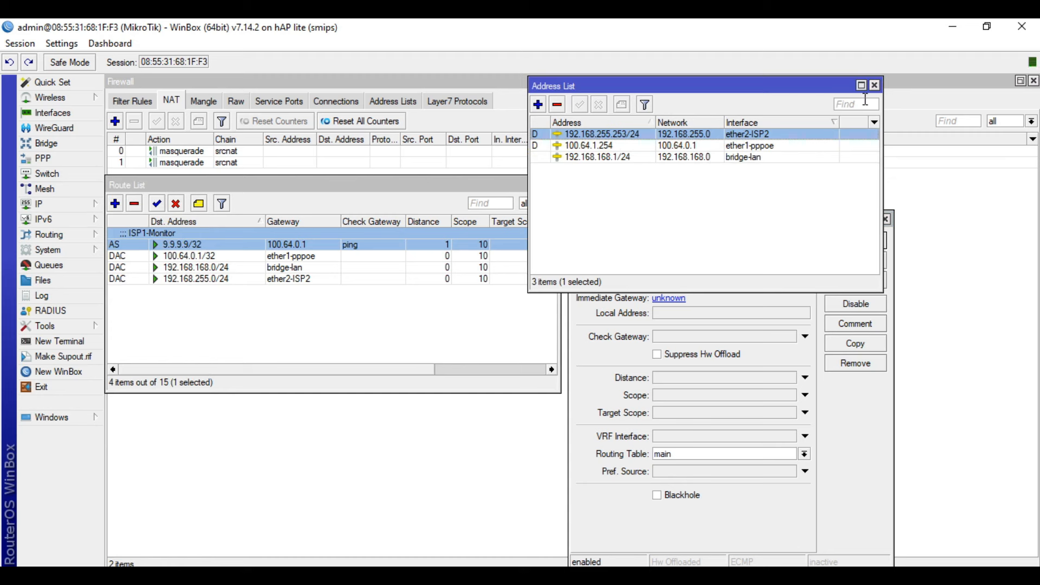
pyautogui.click(875, 86)
# Give the route gateway 192.168.255.1, distance 1, scope 10 and target scope 10, then apply.
pyautogui.click(710, 279)
pyautogui.write('19')
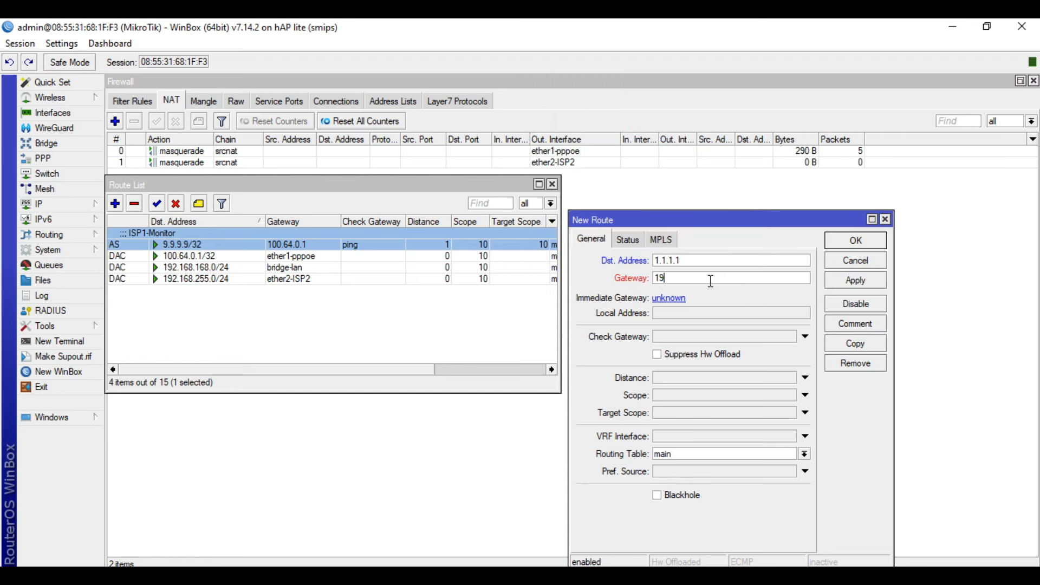
pyautogui.write('2.168.255.1')
pyautogui.click(685, 377)
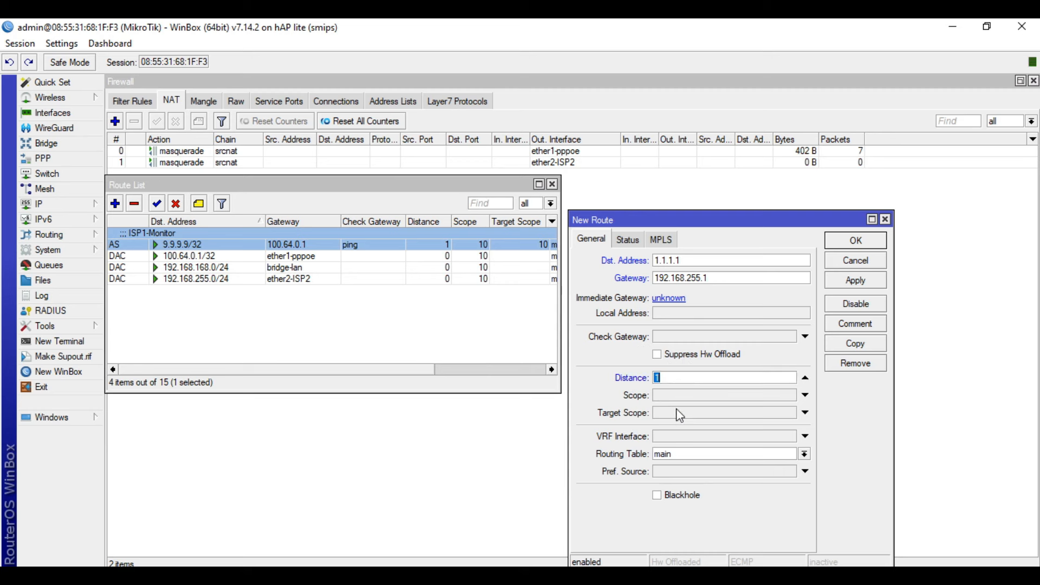
pyautogui.click(680, 397)
pyautogui.click(680, 413)
pyautogui.doubleClick(686, 393)
pyautogui.write('10')
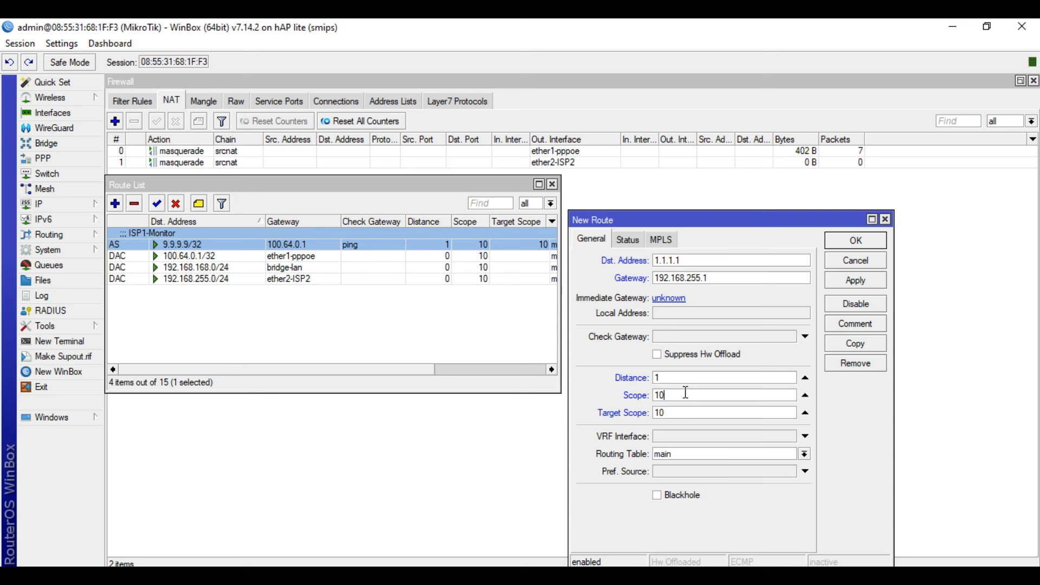
pyautogui.click(856, 281)
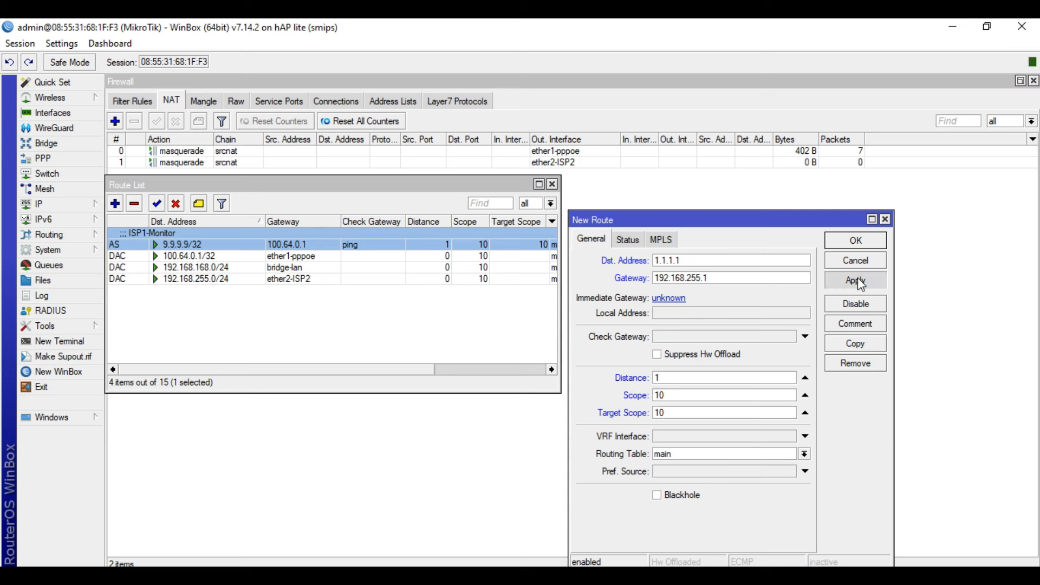
# Comment the 1.1.1.1 route 'ISP2-Monitor' and save it.
pyautogui.click(869, 329)
pyautogui.write('ISP2-Monitor')
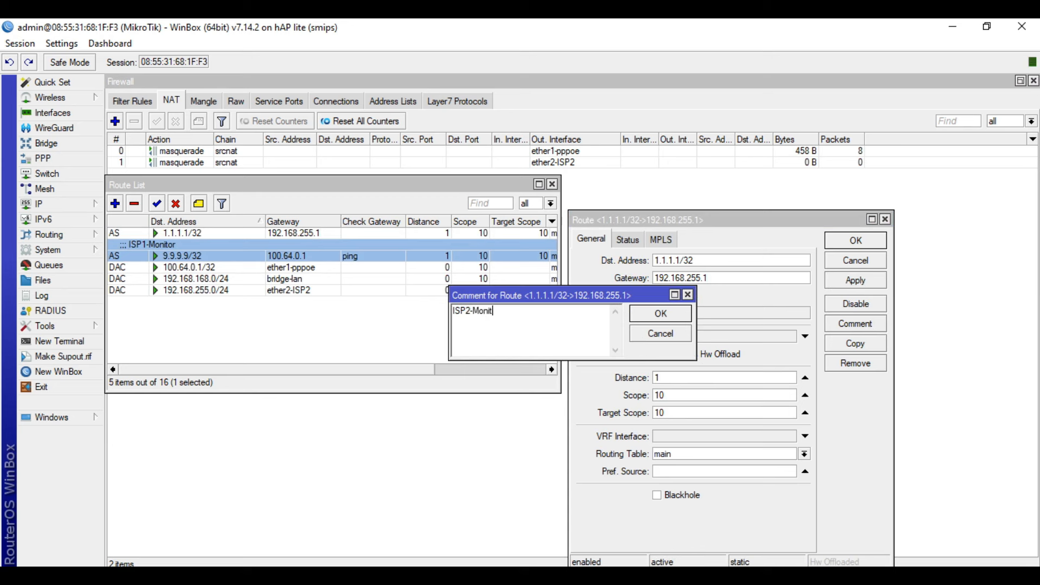
pyautogui.click(684, 317)
pyautogui.click(863, 245)
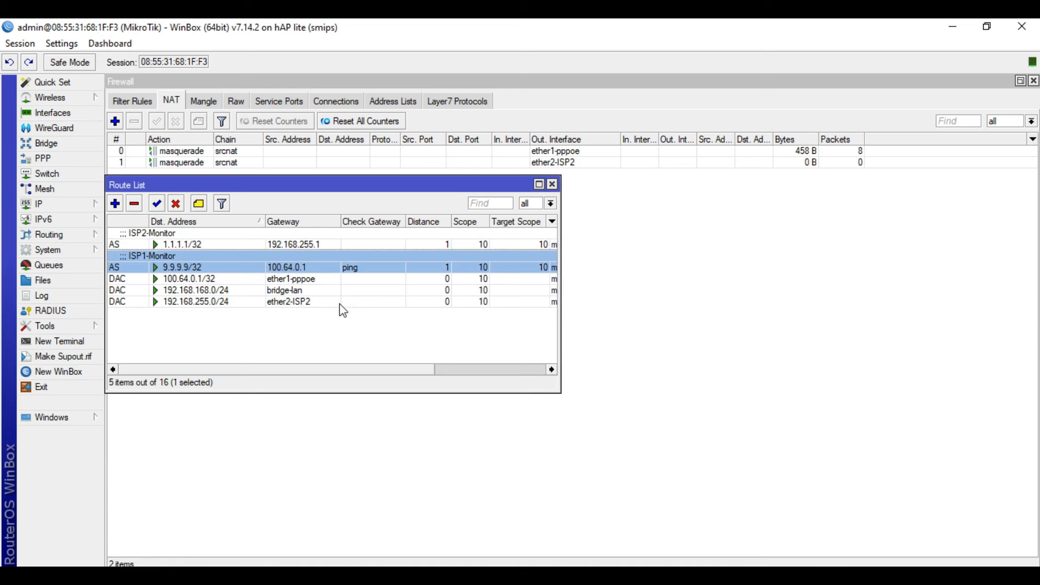
pyautogui.click(319, 333)
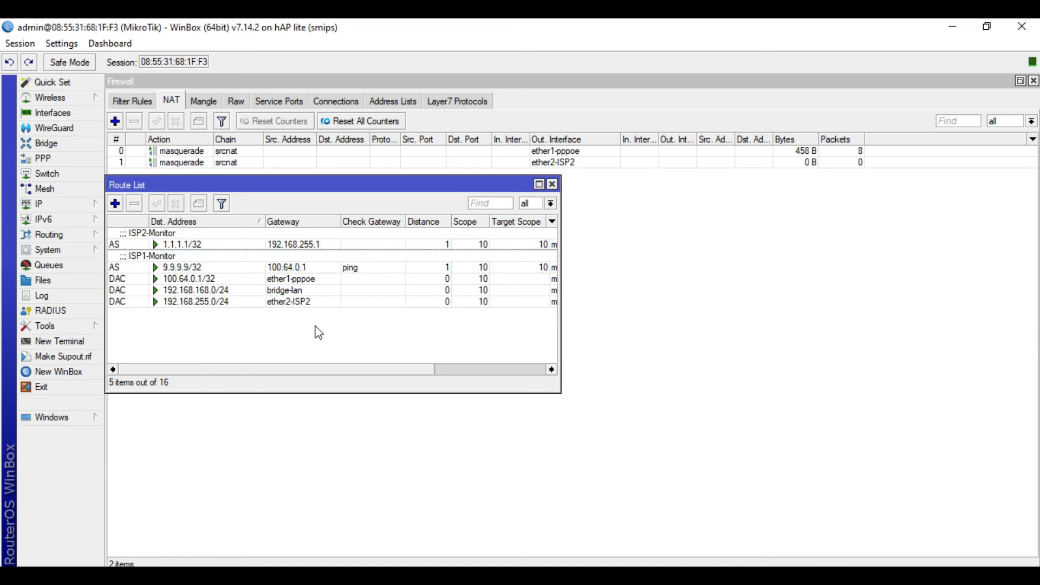
# Add a 0.0.0.0/0 route via 9.9.9.9 with ping check, scope 10, target scope 11, and apply.
pyautogui.click(114, 203)
pyautogui.click(702, 278)
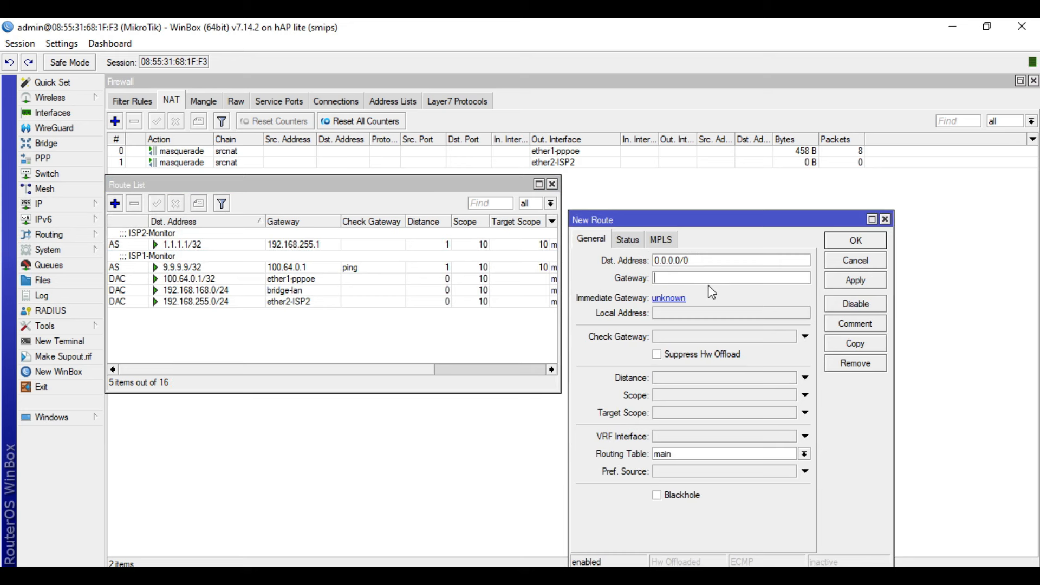
pyautogui.write('9.9.9.9')
pyautogui.click(672, 337)
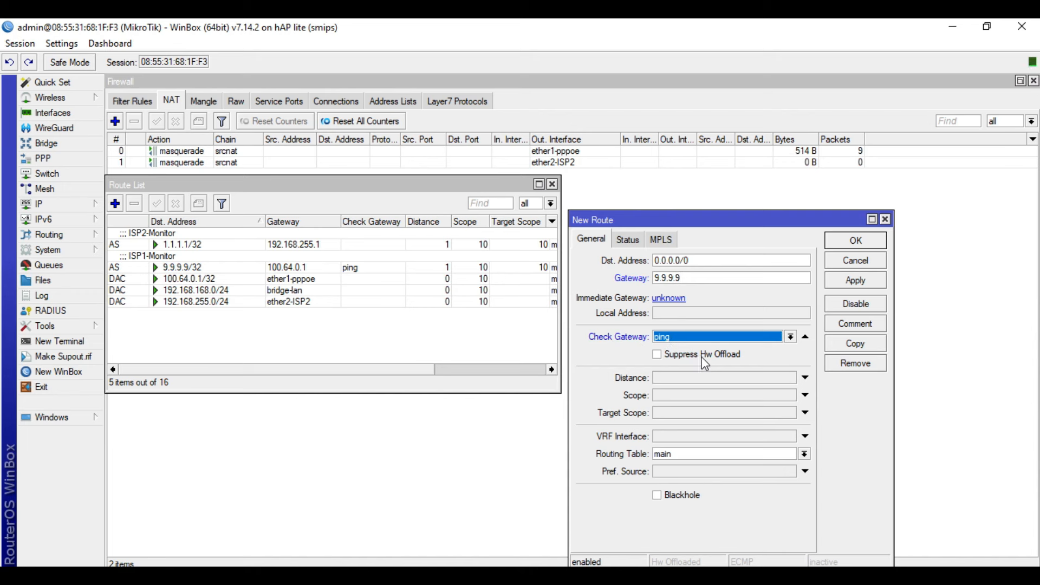
pyautogui.click(718, 382)
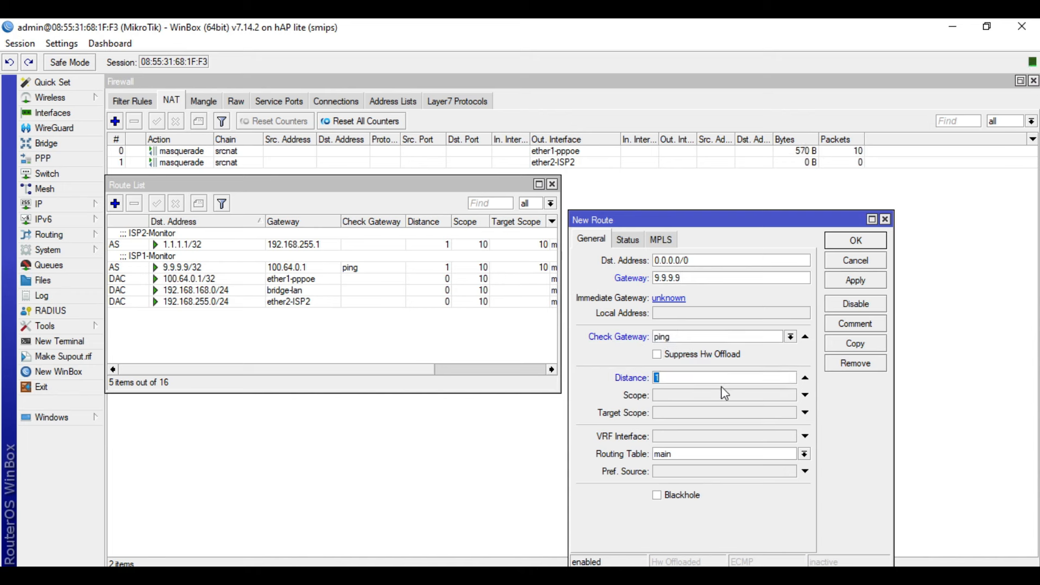
pyautogui.click(713, 396)
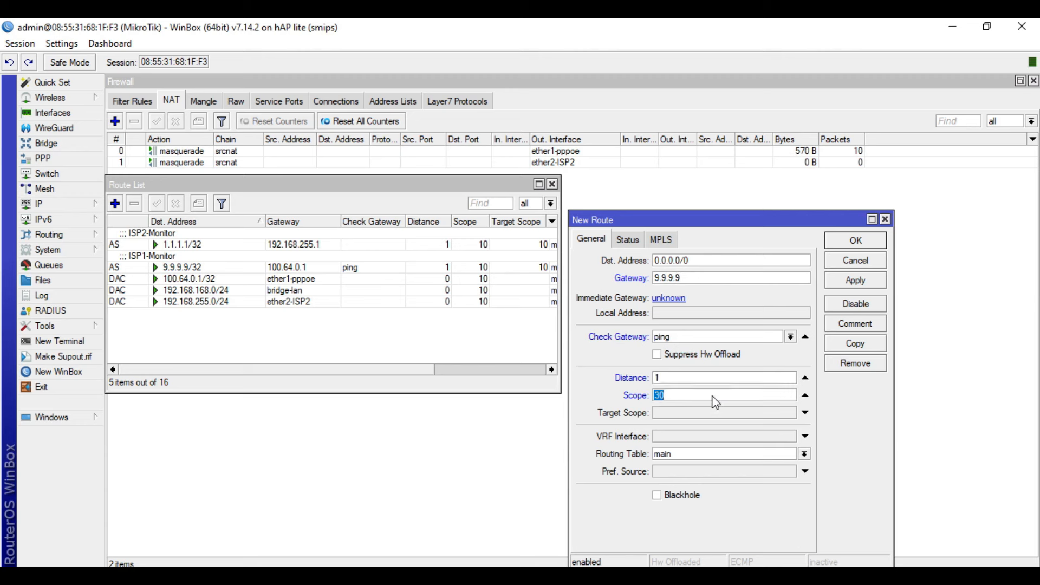
pyautogui.write('10')
pyautogui.click(684, 415)
pyautogui.write('11')
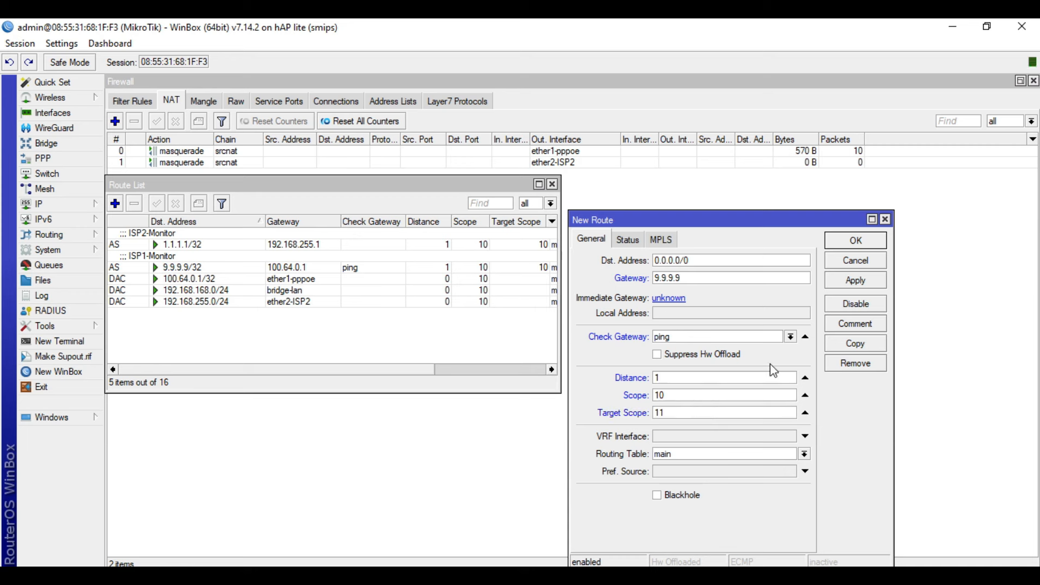
pyautogui.click(864, 282)
# Comment the default route 'ISP1' and save it.
pyautogui.click(865, 328)
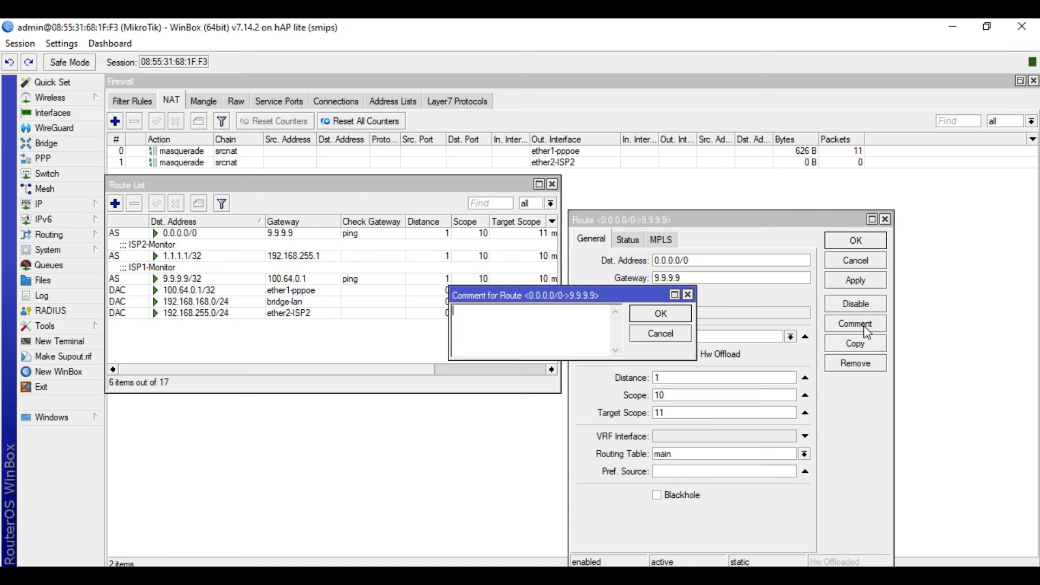
pyautogui.write('ISP1')
pyautogui.click(666, 319)
pyautogui.click(854, 240)
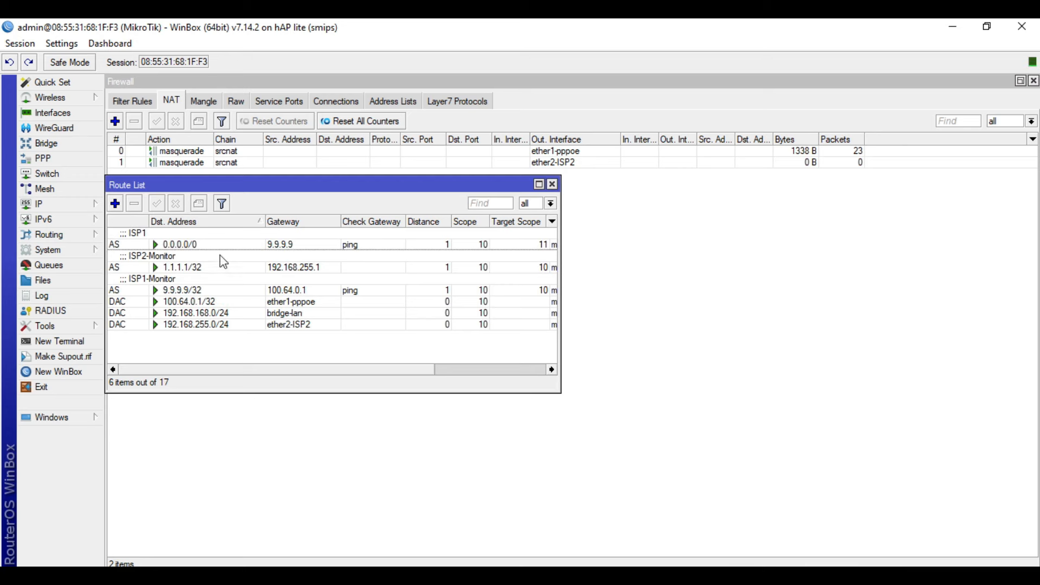
# Add a route via gateway 1.1.1.1 with distance 2, scope 10, target scope 11, and apply.
pyautogui.click(115, 203)
pyautogui.click(692, 282)
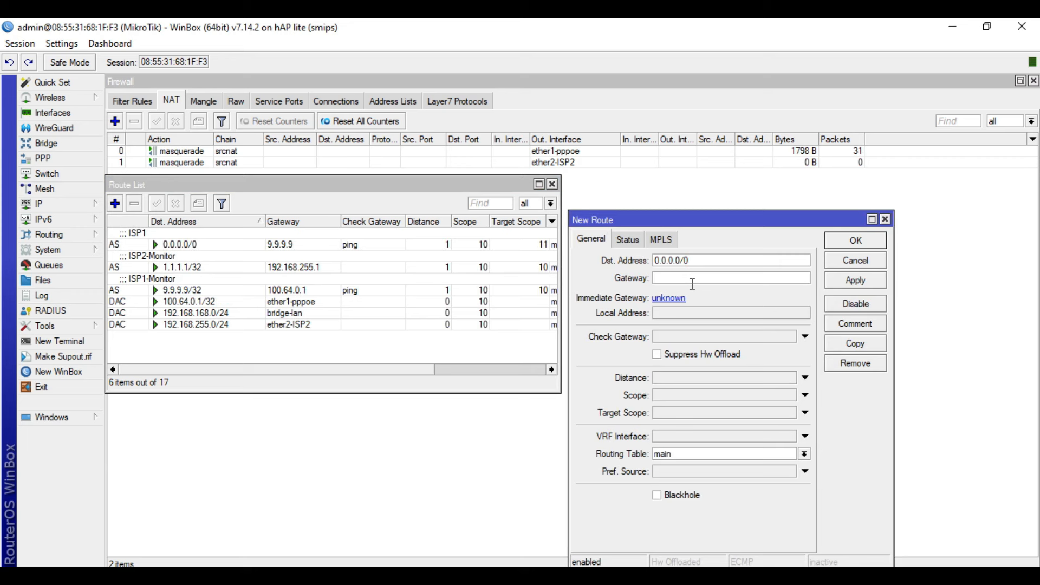
pyautogui.write('1.1.1.1')
pyautogui.click(698, 379)
pyautogui.write('2')
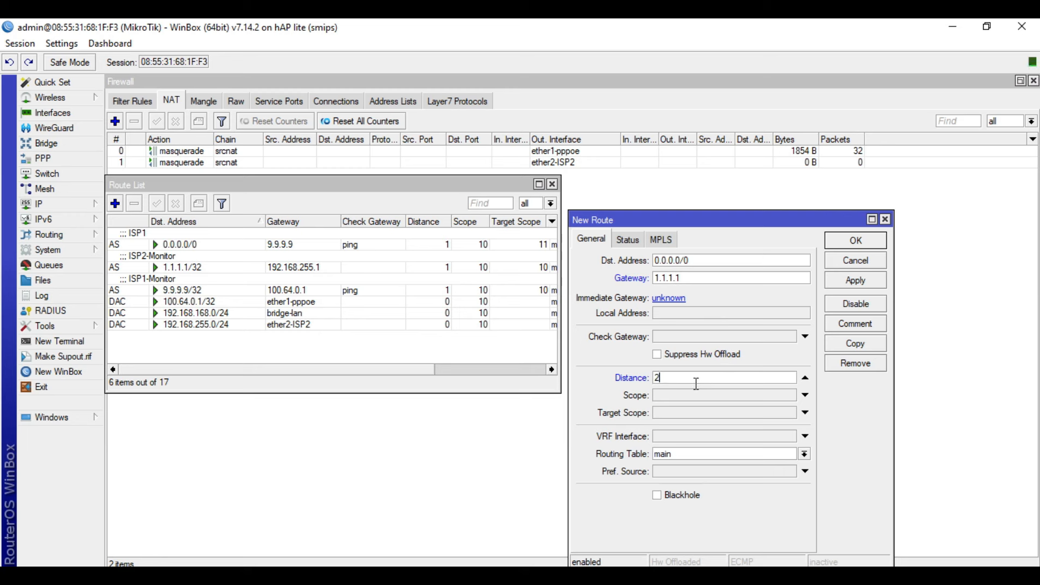
pyautogui.click(691, 400)
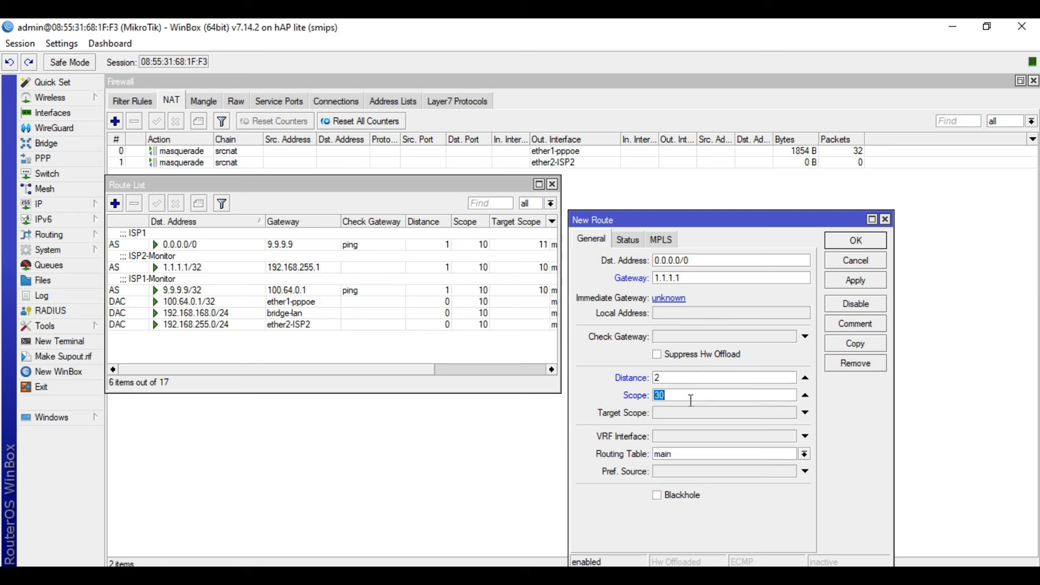
pyautogui.write('10')
pyautogui.click(689, 413)
pyautogui.write('11')
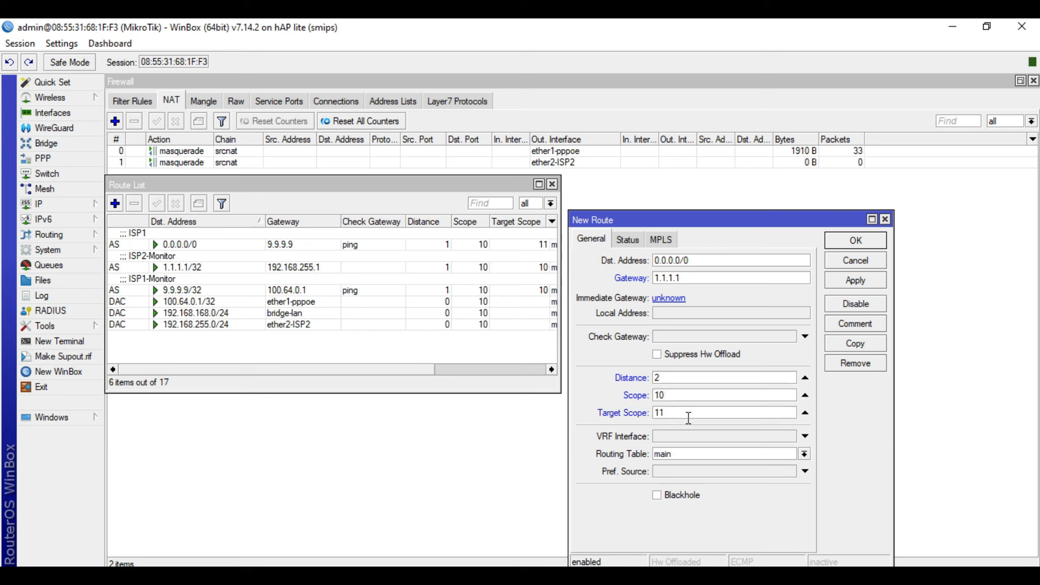
pyautogui.click(865, 281)
# Comment the backup route 'ISP2', save it, and close the Route List.
pyautogui.click(856, 324)
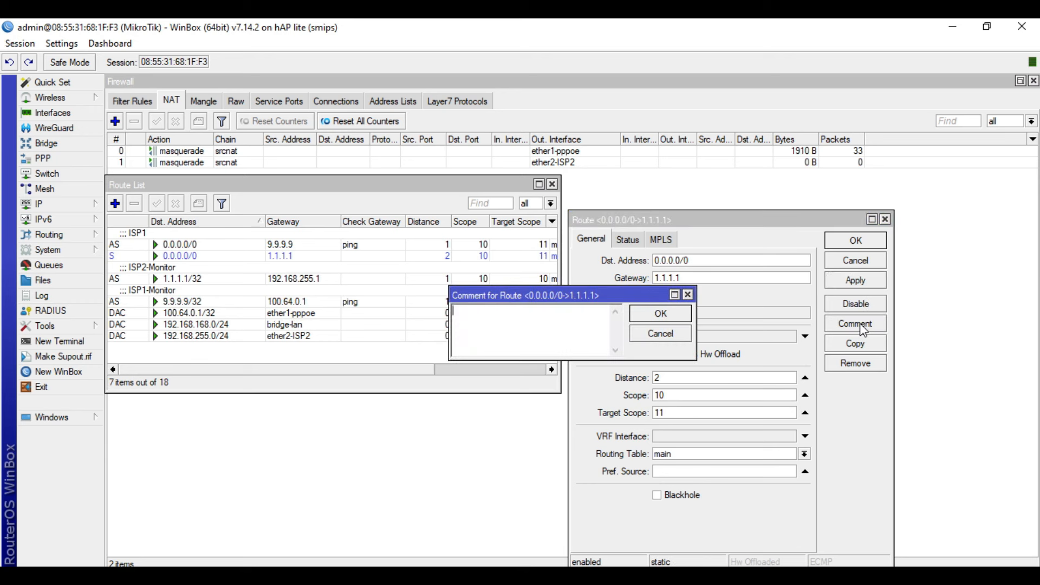
pyautogui.write('ISP2')
pyautogui.click(661, 313)
pyautogui.click(855, 241)
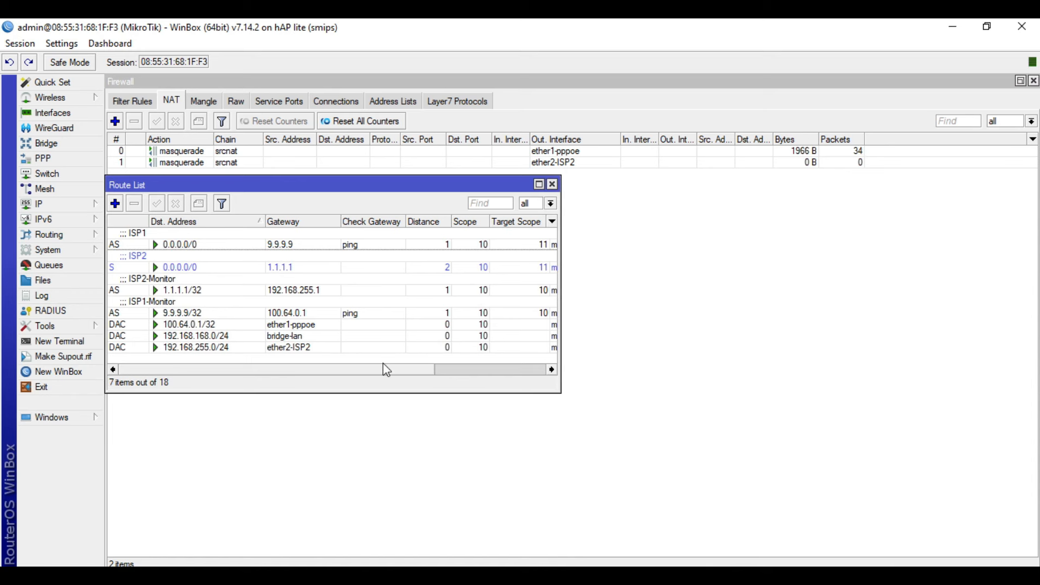
pyautogui.click(552, 185)
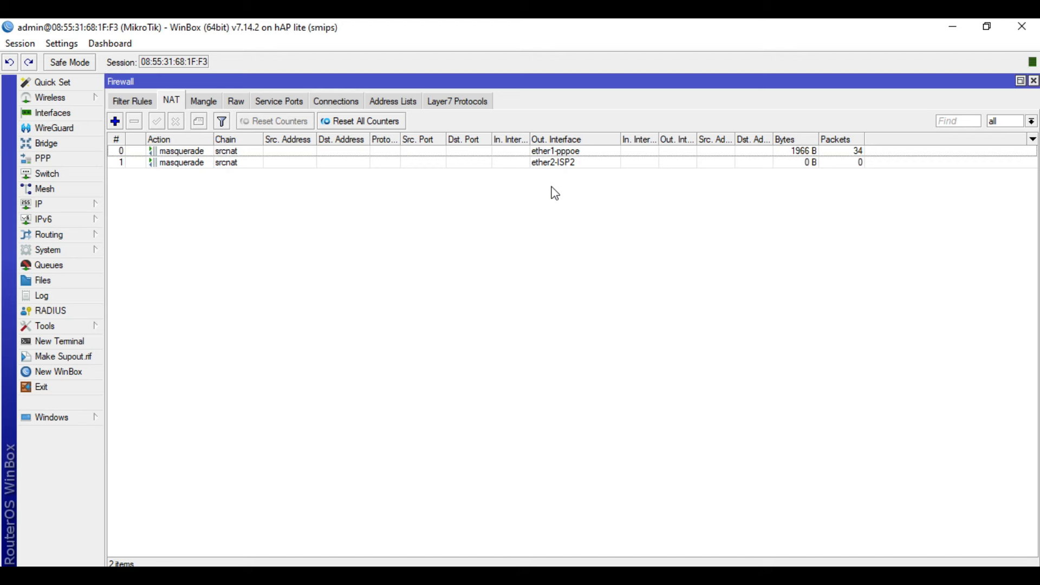
# Open a Command Prompt and run tracert -d google.com, stopping after hop 3.
pyautogui.press('super+r')
pyautogui.press('Return')
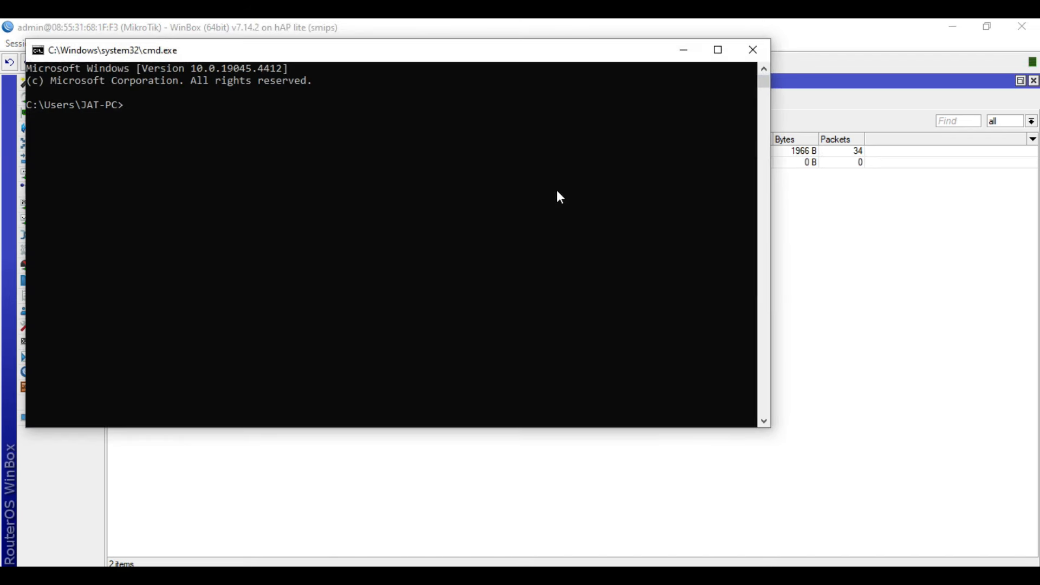
pyautogui.write('tracert -d google.com')
pyautogui.press('Return')
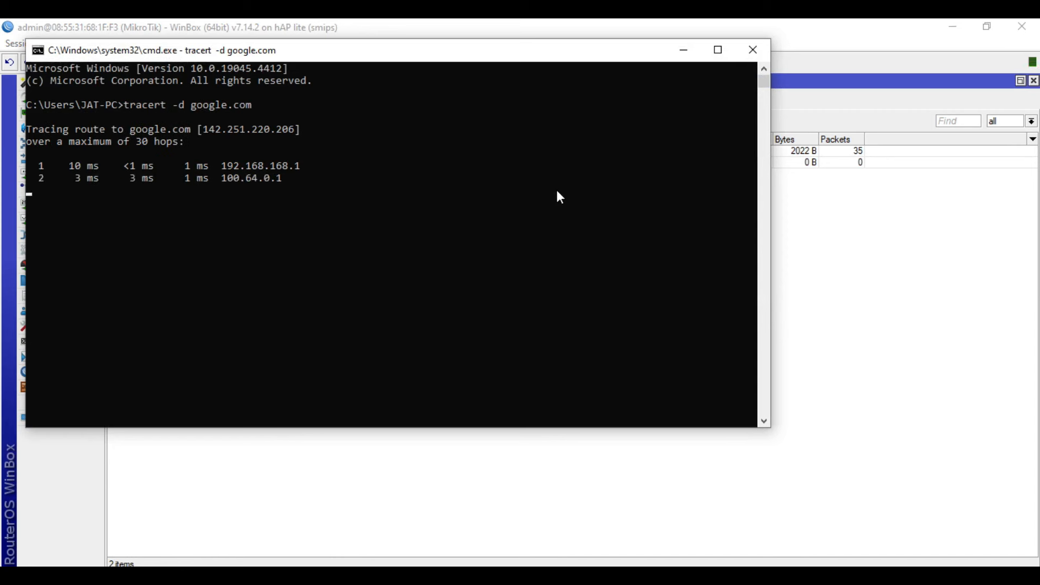
pyautogui.hotkey('ctrl', 'c')
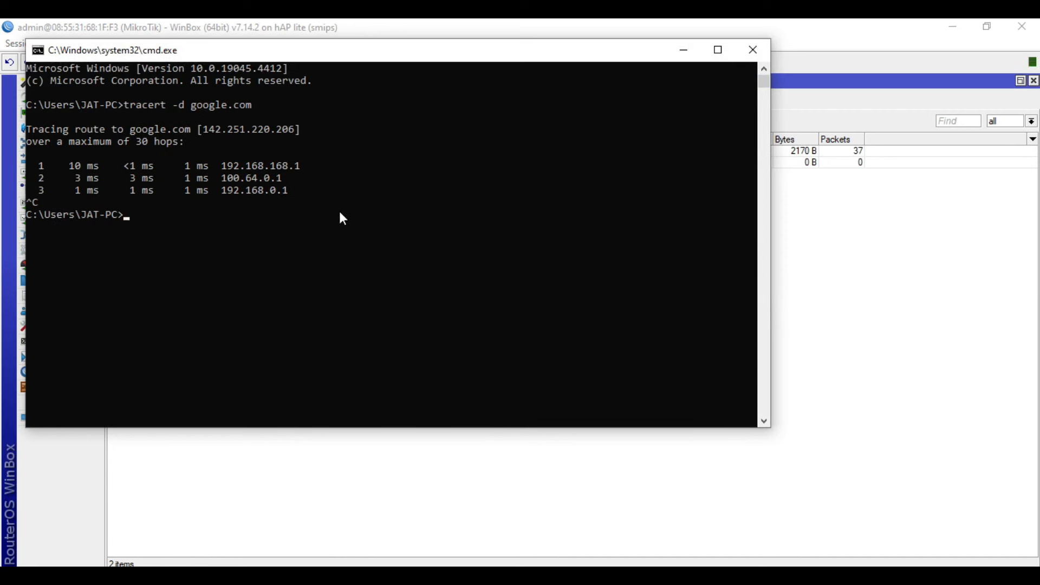
# Highlight the hop-2 address 100.64.0.1, then enter the command ping google.com -t.
pyautogui.moveTo(287, 180); pyautogui.dragTo(222, 181)
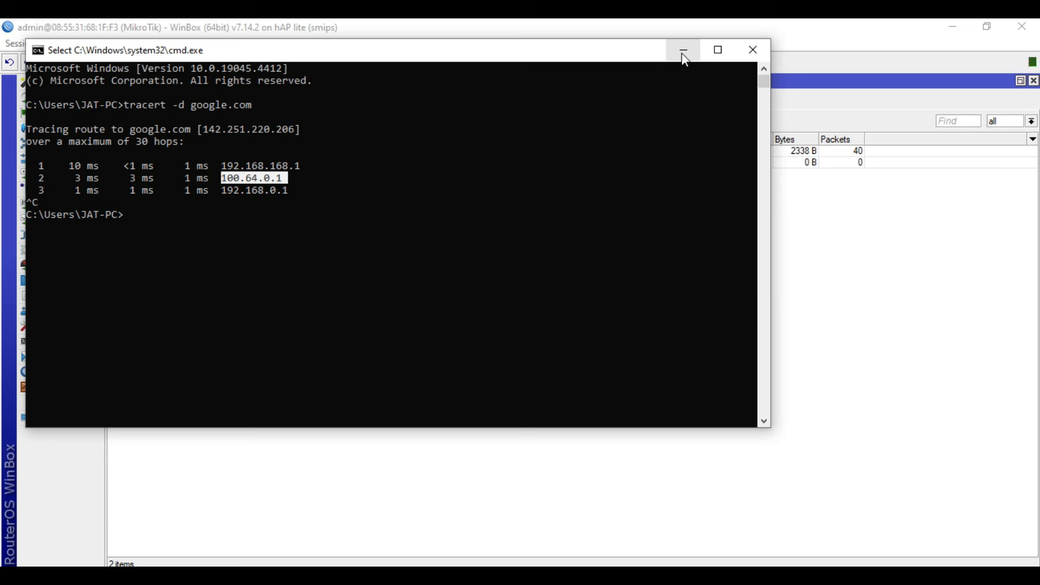
pyautogui.press('Escape')
pyautogui.write('ping google.com -t')
# Run the continuous ping to google.com and move the console aside to reveal WinBox.
pyautogui.press('Return')
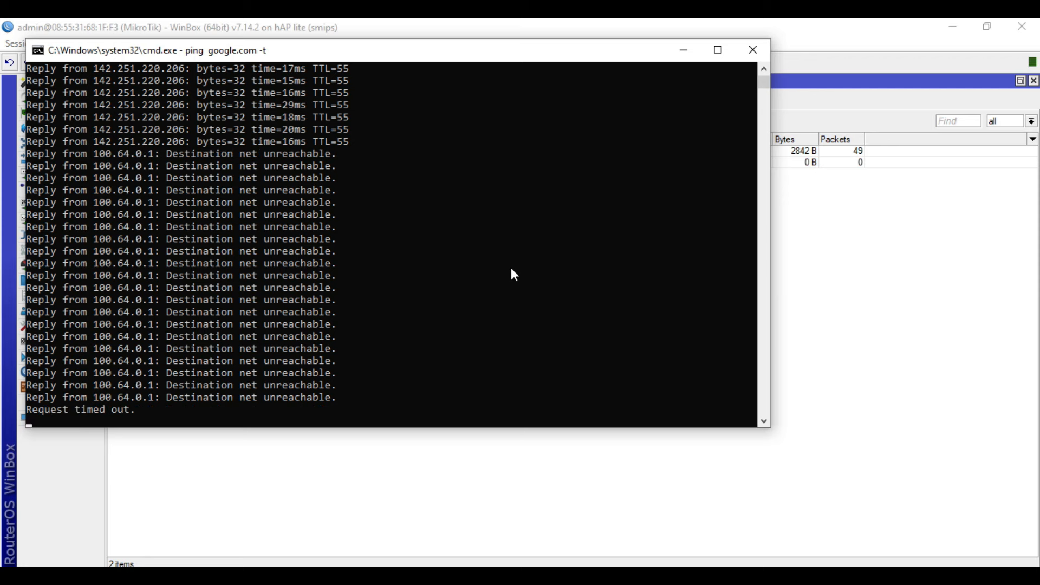
pyautogui.moveTo(470, 51); pyautogui.dragTo(702, 131)
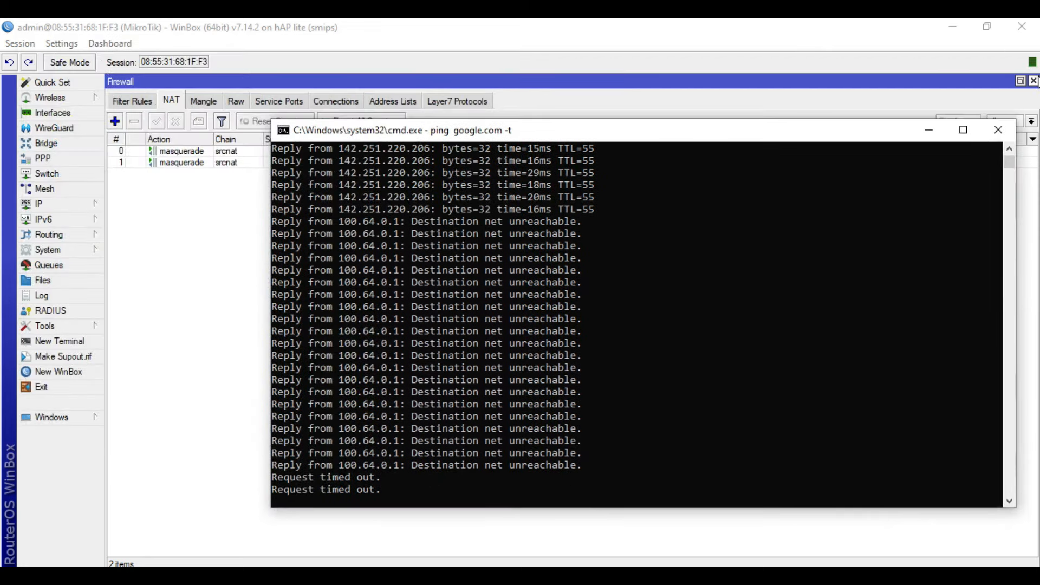
# Close the Firewall window, show IP > Routes, and bring the ping console back to the front.
pyautogui.click(1028, 66)
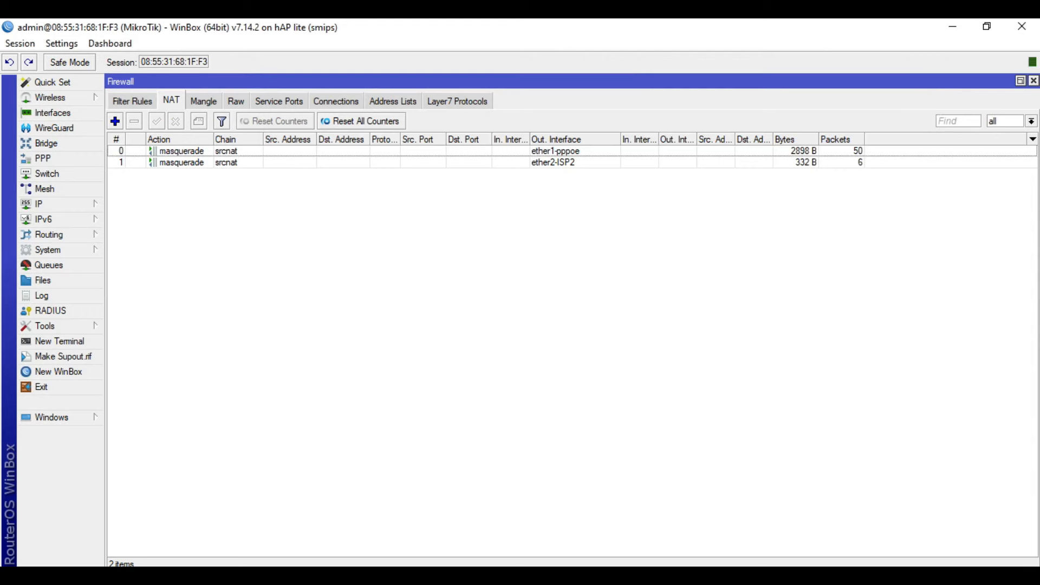
pyautogui.click(1034, 81)
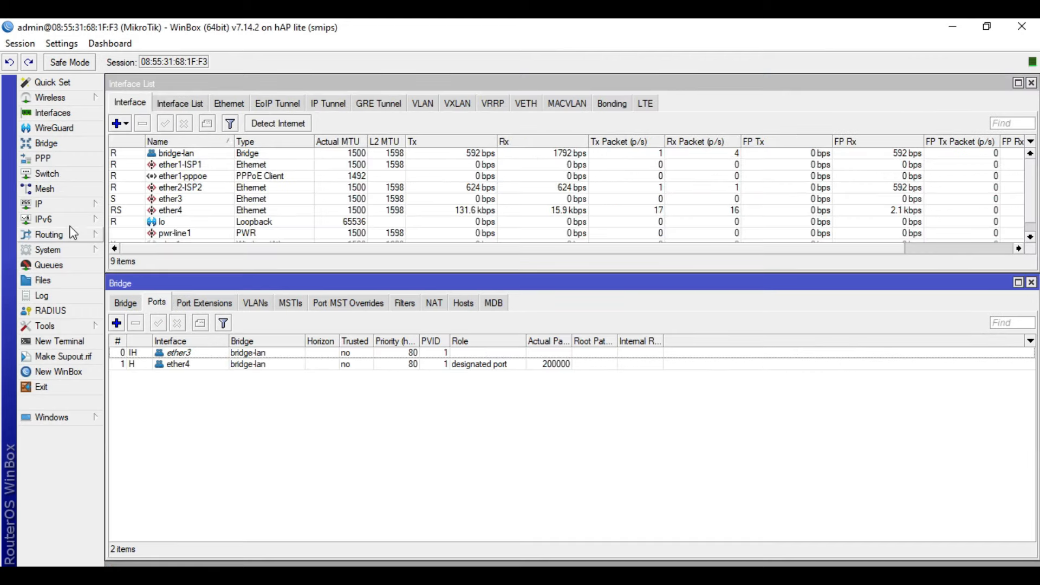
pyautogui.click(52, 205)
pyautogui.click(153, 414)
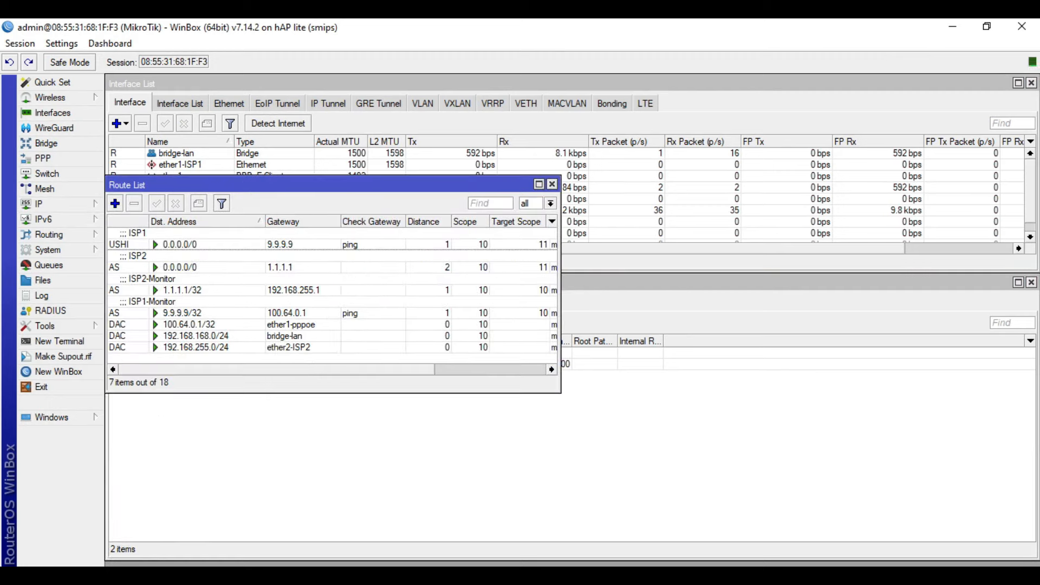
pyautogui.click(453, 528)
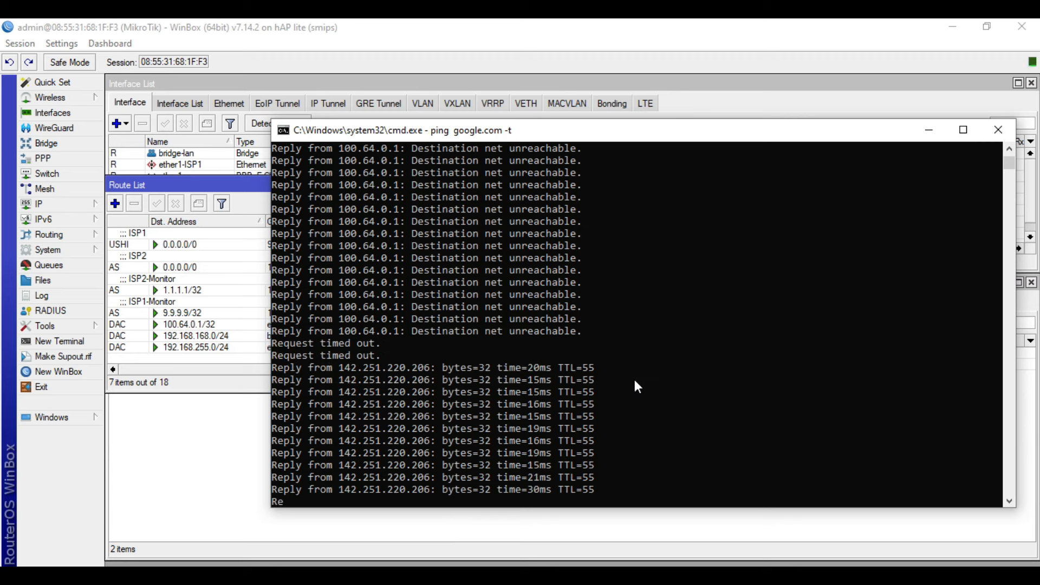
# Stop the ping, run tracert -d google.com to hop 3, and highlight hop 192.168.255.1.
pyautogui.hotkey('ctrl', 'c')
pyautogui.write('tracert')
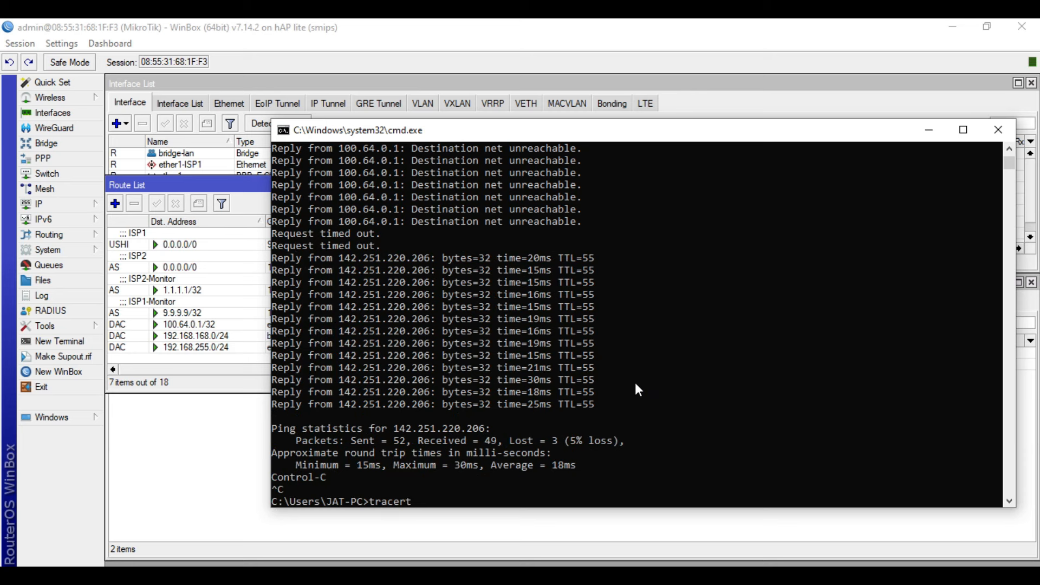
pyautogui.write(' -d google.com')
pyautogui.press('Return')
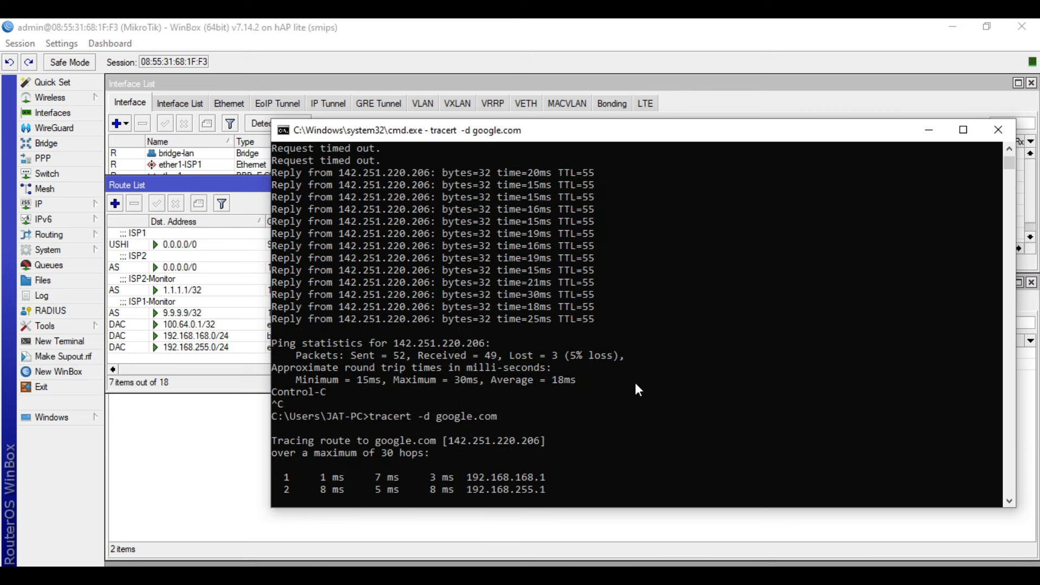
pyautogui.hotkey('ctrl', 'c')
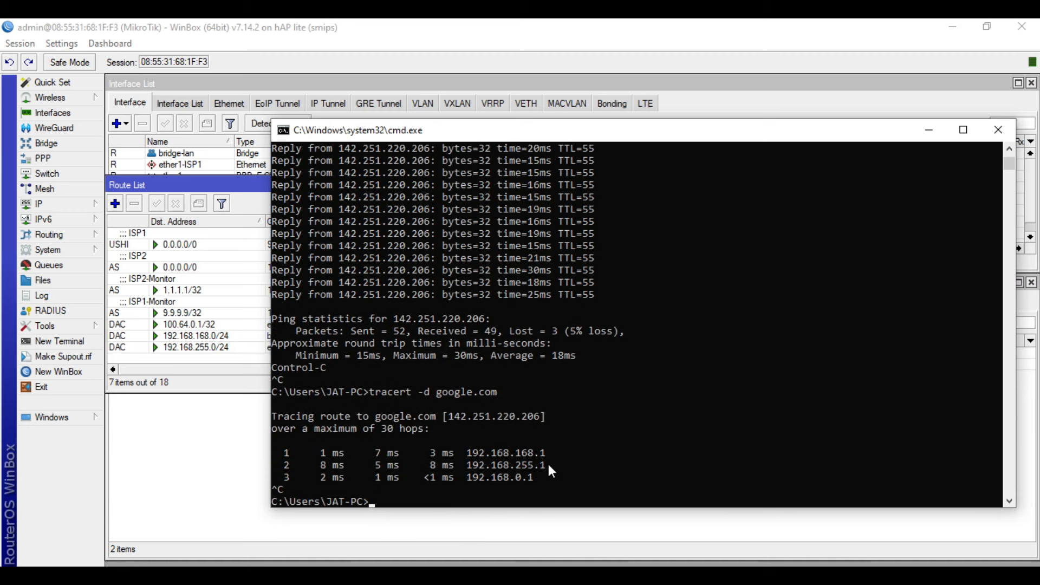
pyautogui.moveTo(547, 462); pyautogui.dragTo(468, 471)
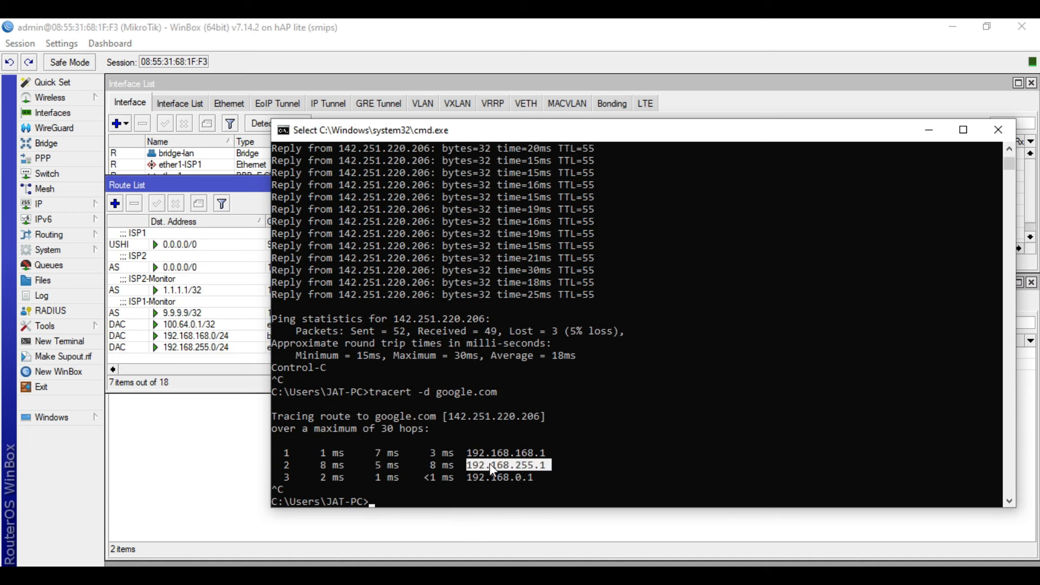
# Restart the continuous ping with ping google.com -t.
pyautogui.press('Return')
pyautogui.write('ping google.com -t')
pyautogui.press('Return')
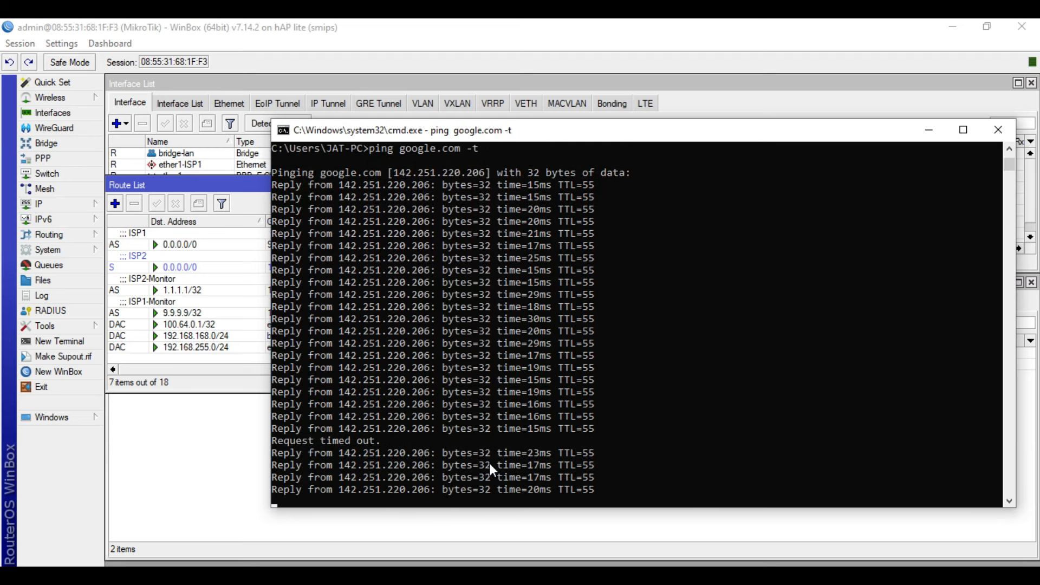
# Stop the ping, run tracert -d google.com to hop 4, and highlight hop 100.64.0.1.
pyautogui.hotkey('ctrl', 'c')
pyautogui.write('t')
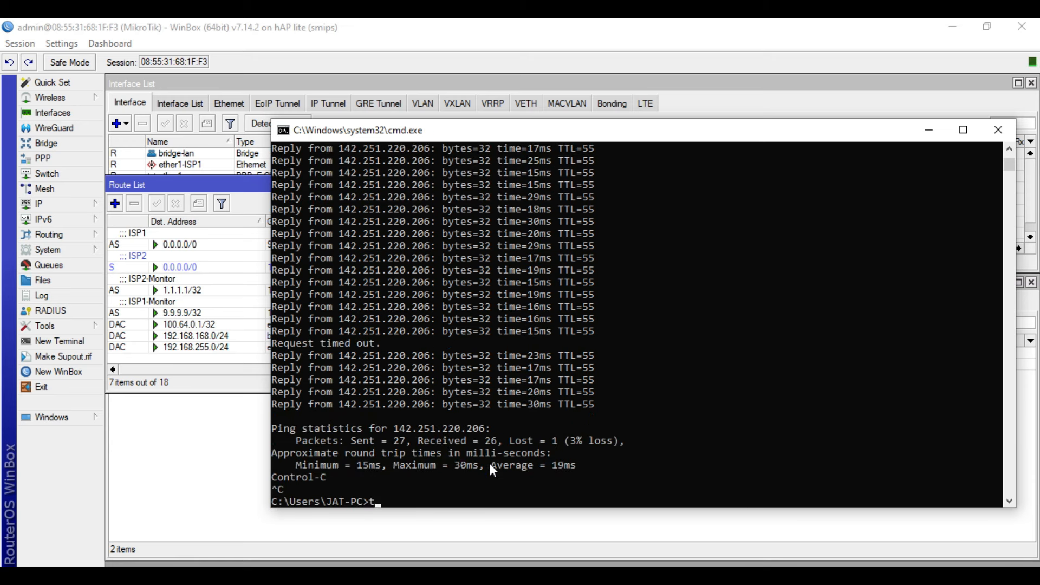
pyautogui.write('racert -d google.cpom')
pyautogui.press('Left')
pyautogui.press('Left')
pyautogui.press('BackSpace')
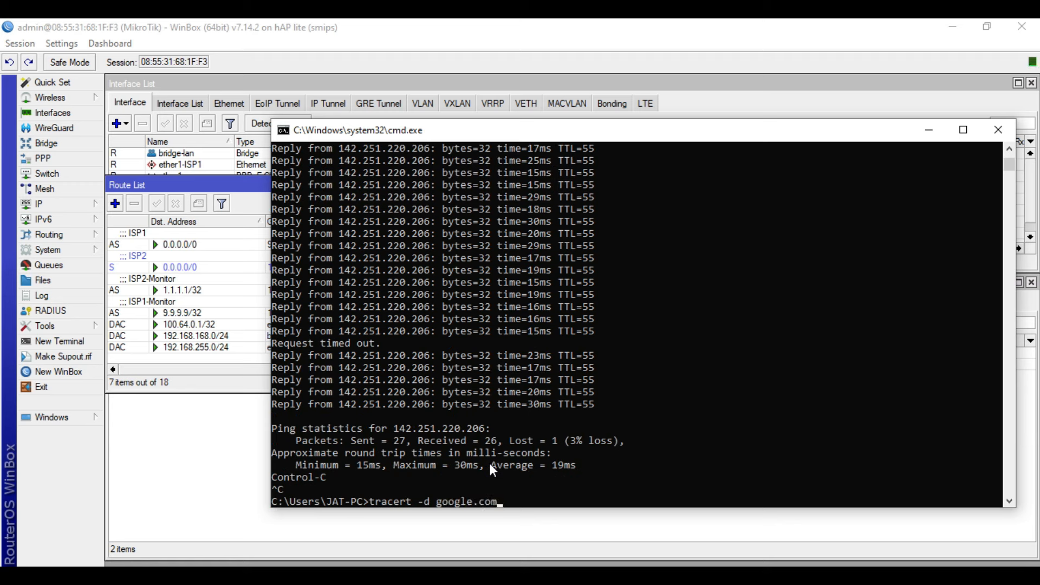
pyautogui.press('Return')
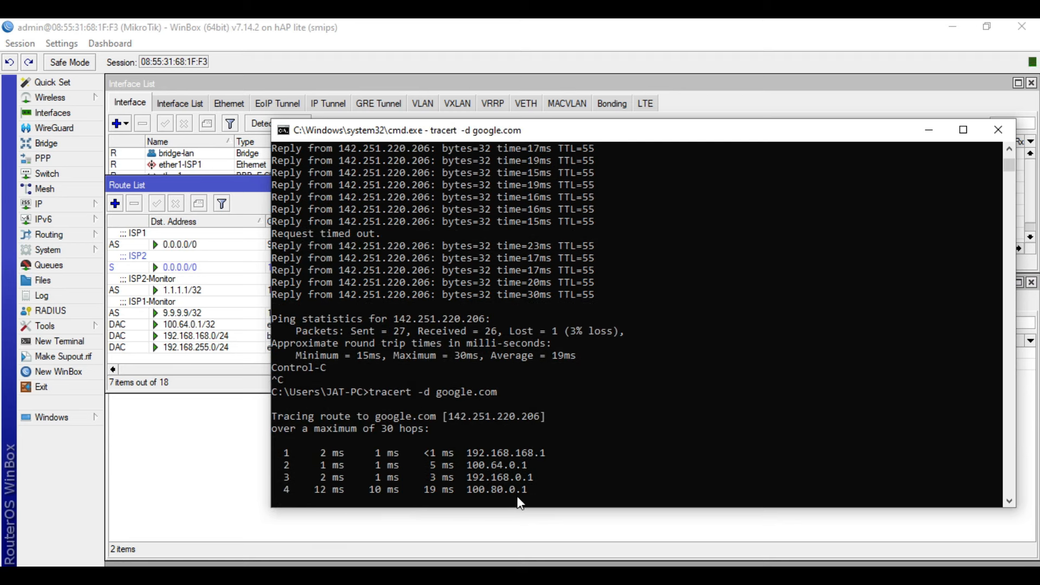
pyautogui.hotkey('ctrl', 'c')
pyautogui.moveTo(529, 453); pyautogui.dragTo(467, 457)
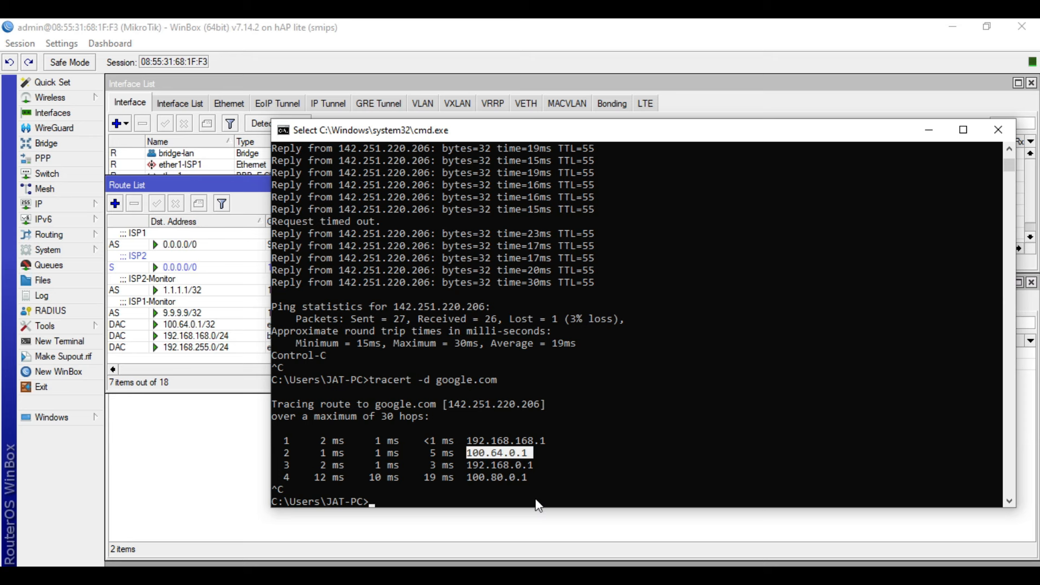
pyautogui.click(534, 575)
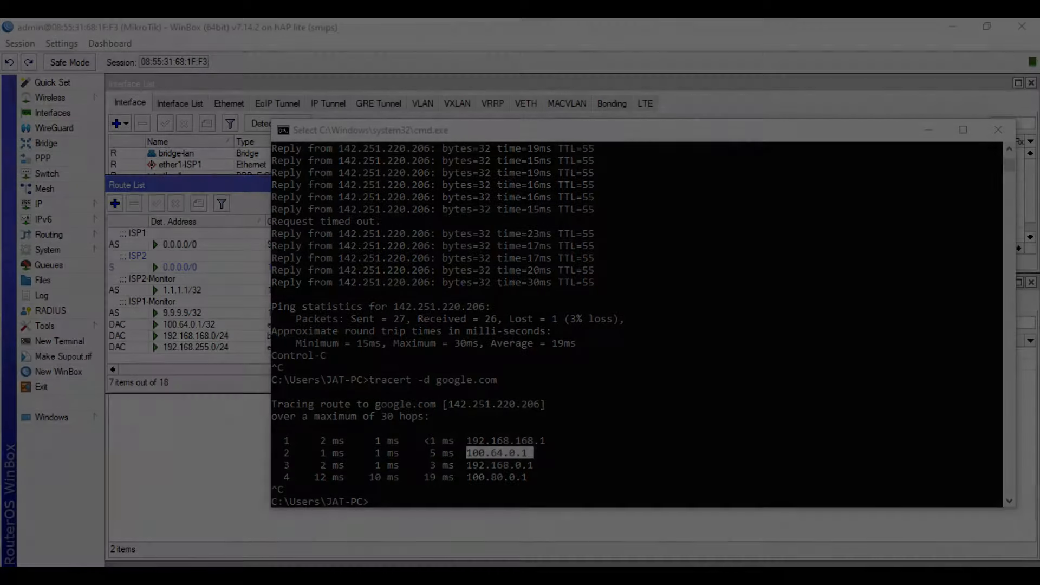